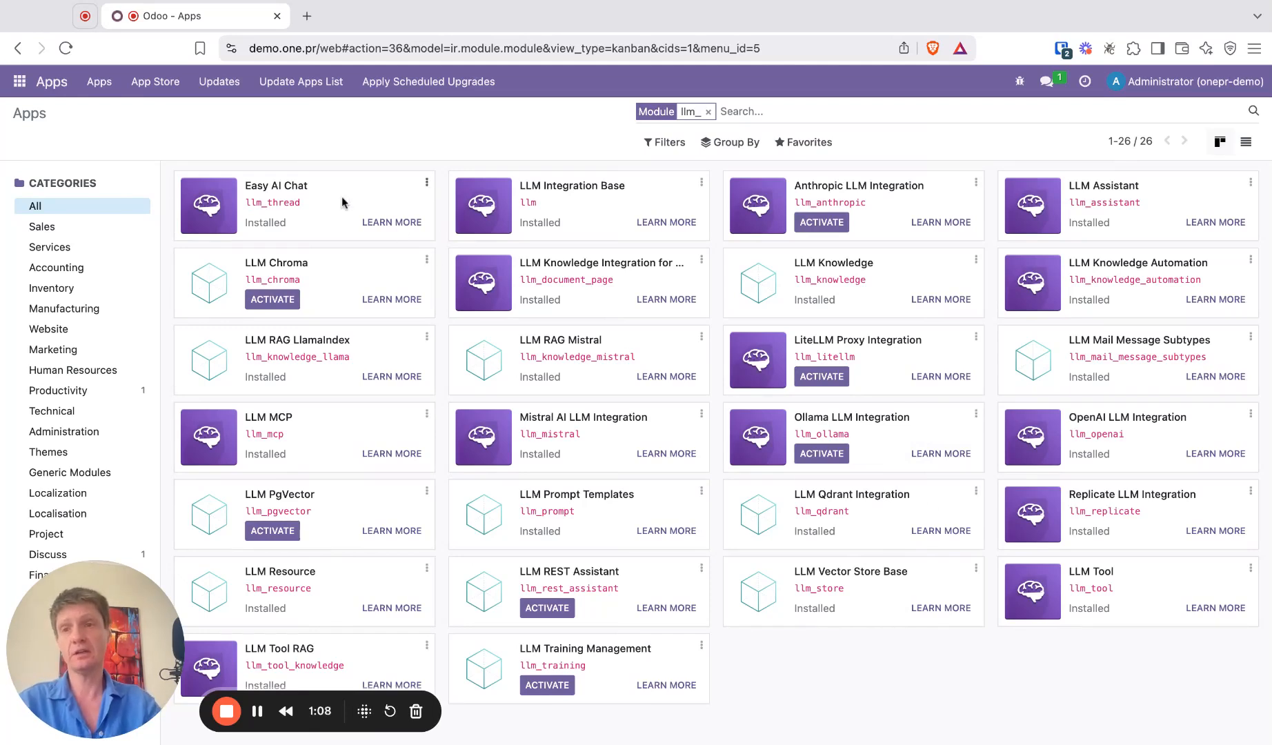
Open the OpenAI provider record from the LLM app's provider configuration.
{"action": "left_click", "coordinate": [21, 84]}
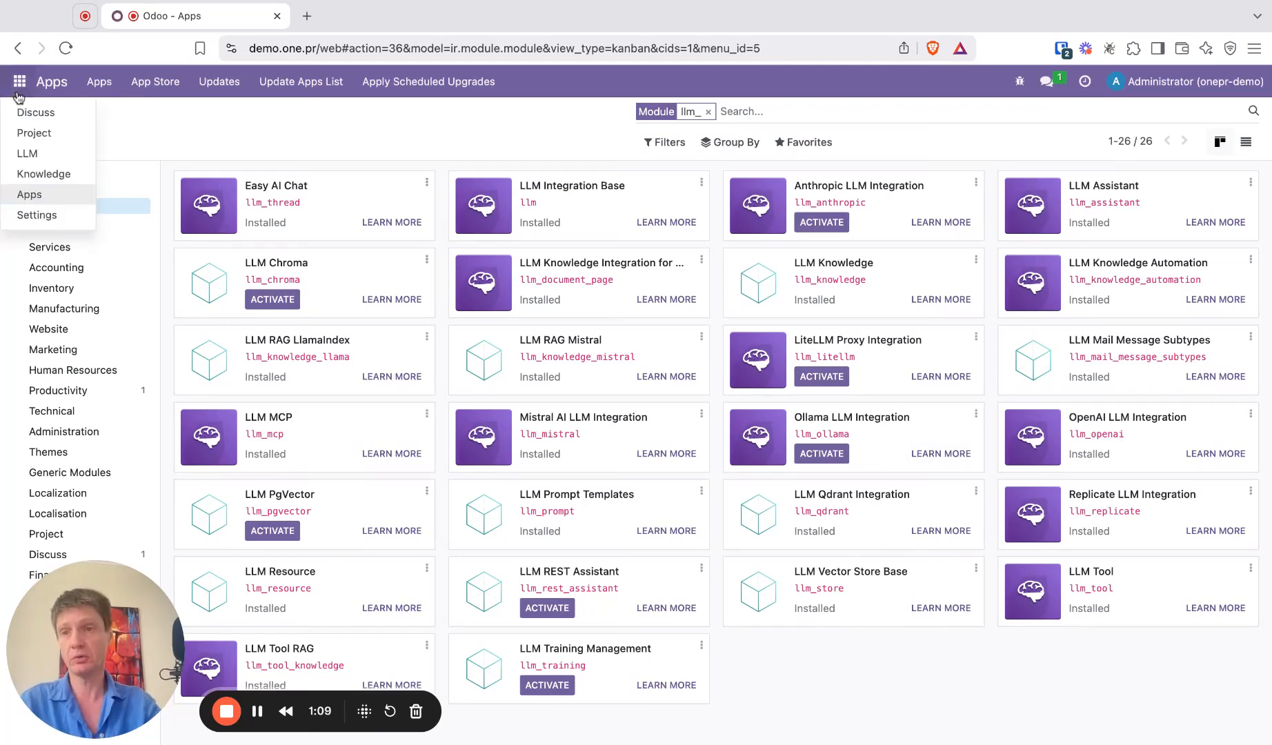
{"action": "left_click", "coordinate": [38, 151]}
{"action": "left_click", "coordinate": [262, 84]}
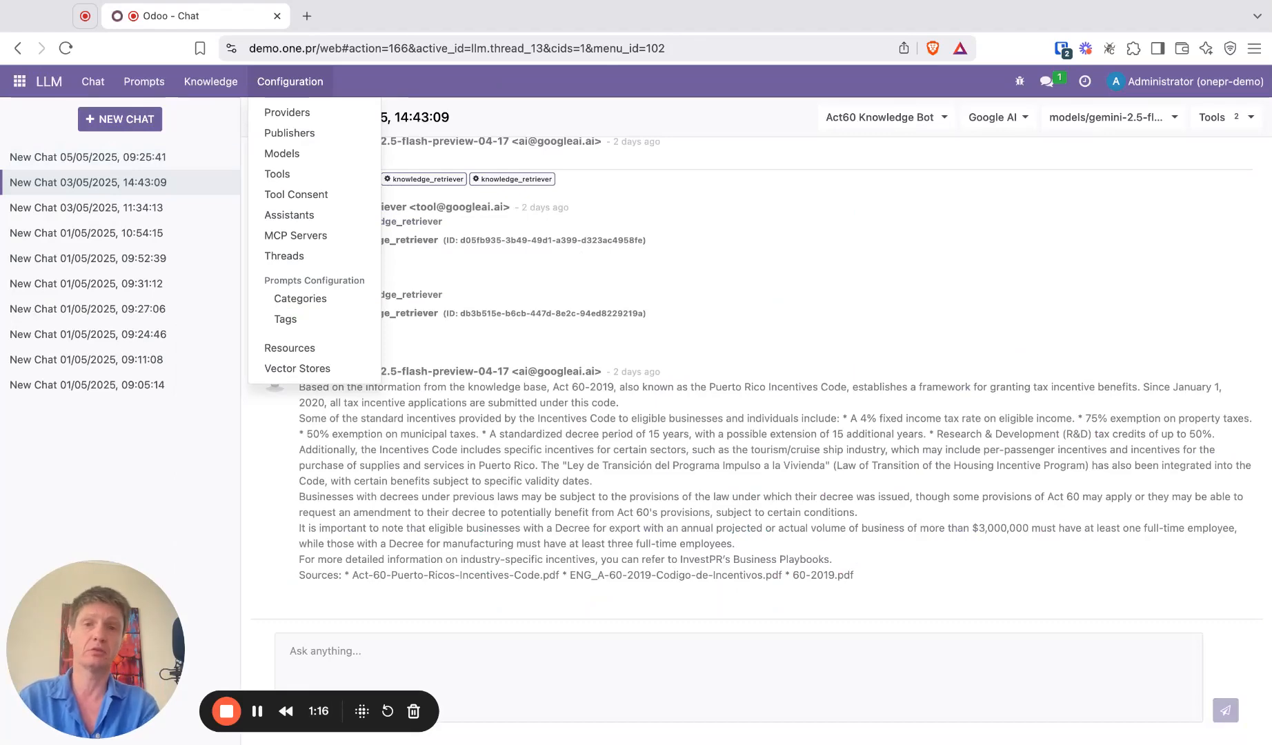
{"action": "left_click", "coordinate": [278, 113]}
{"action": "left_click", "coordinate": [244, 211]}
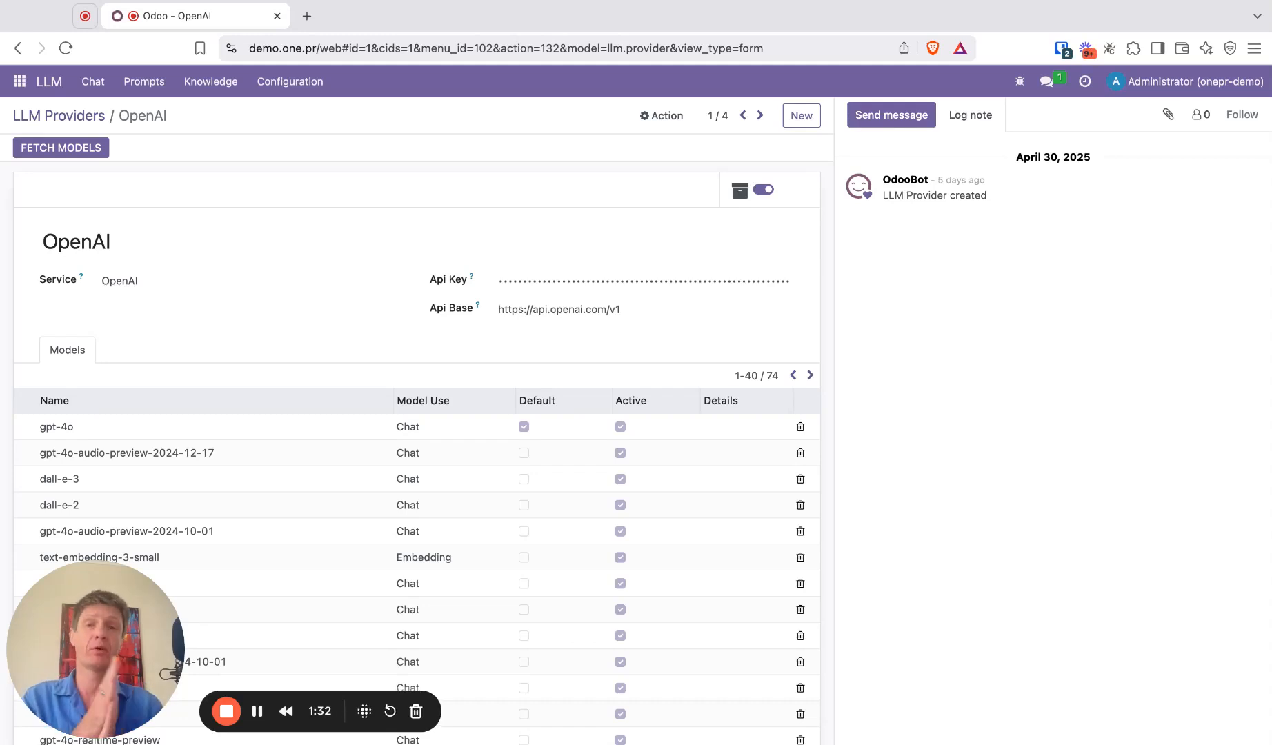
Fetch the OpenAI provider's models, review the import list, and cancel without importing.
{"action": "left_click", "coordinate": [314, 80]}
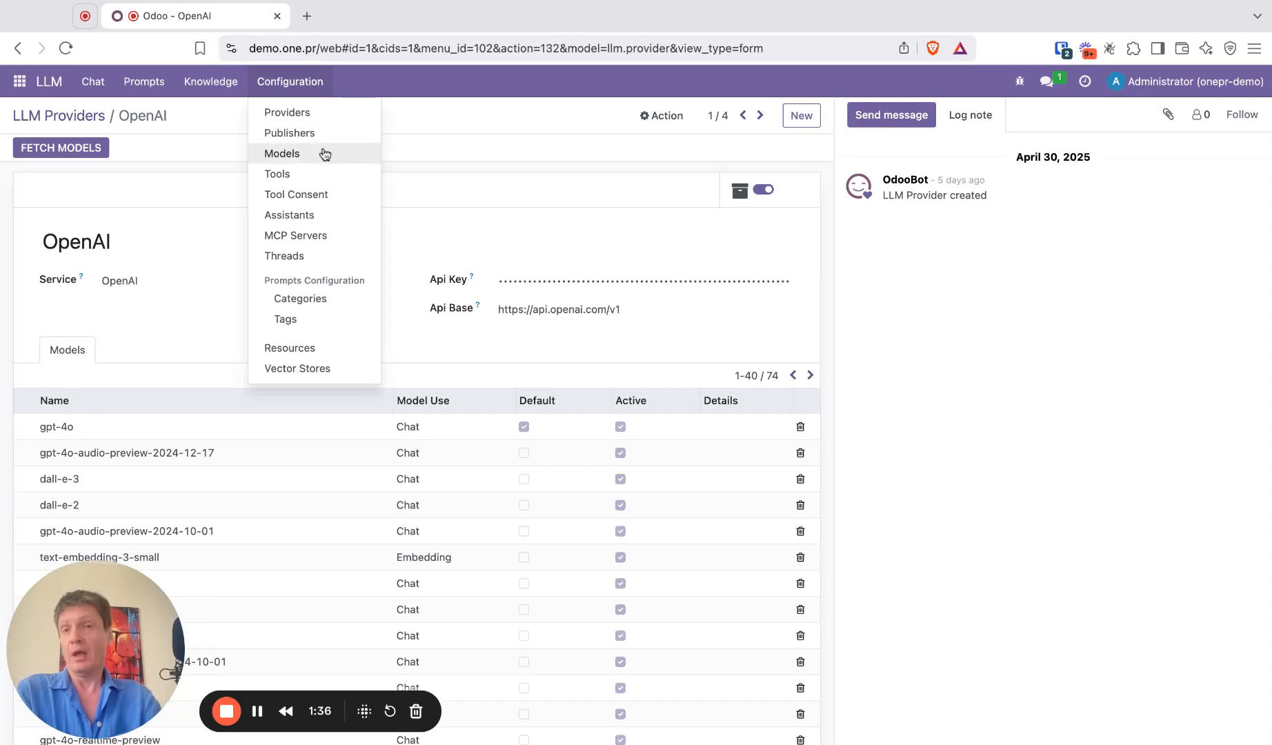
{"action": "left_click", "coordinate": [122, 158]}
{"action": "left_click", "coordinate": [92, 146]}
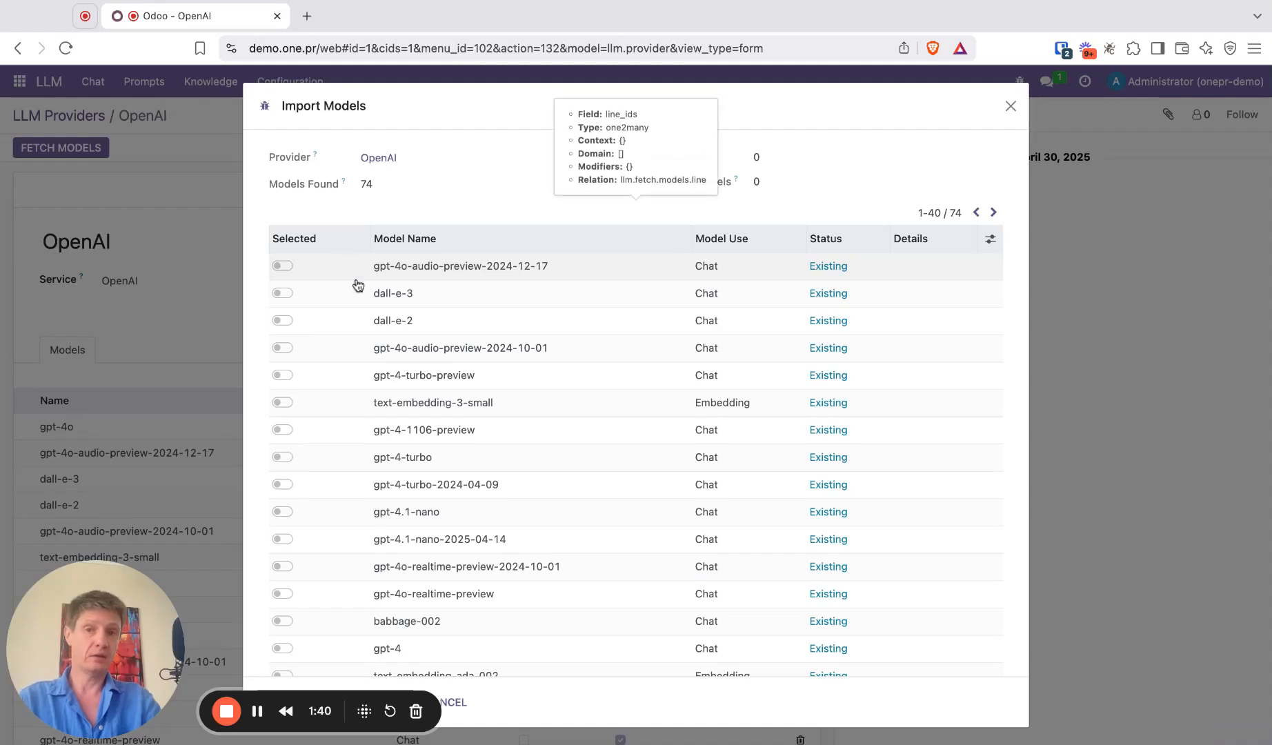
{"action": "scroll", "coordinate": [474, 389], "scroll_direction": "down", "scroll_amount": 3}
{"action": "scroll", "coordinate": [475, 388], "scroll_direction": "down", "scroll_amount": 10}
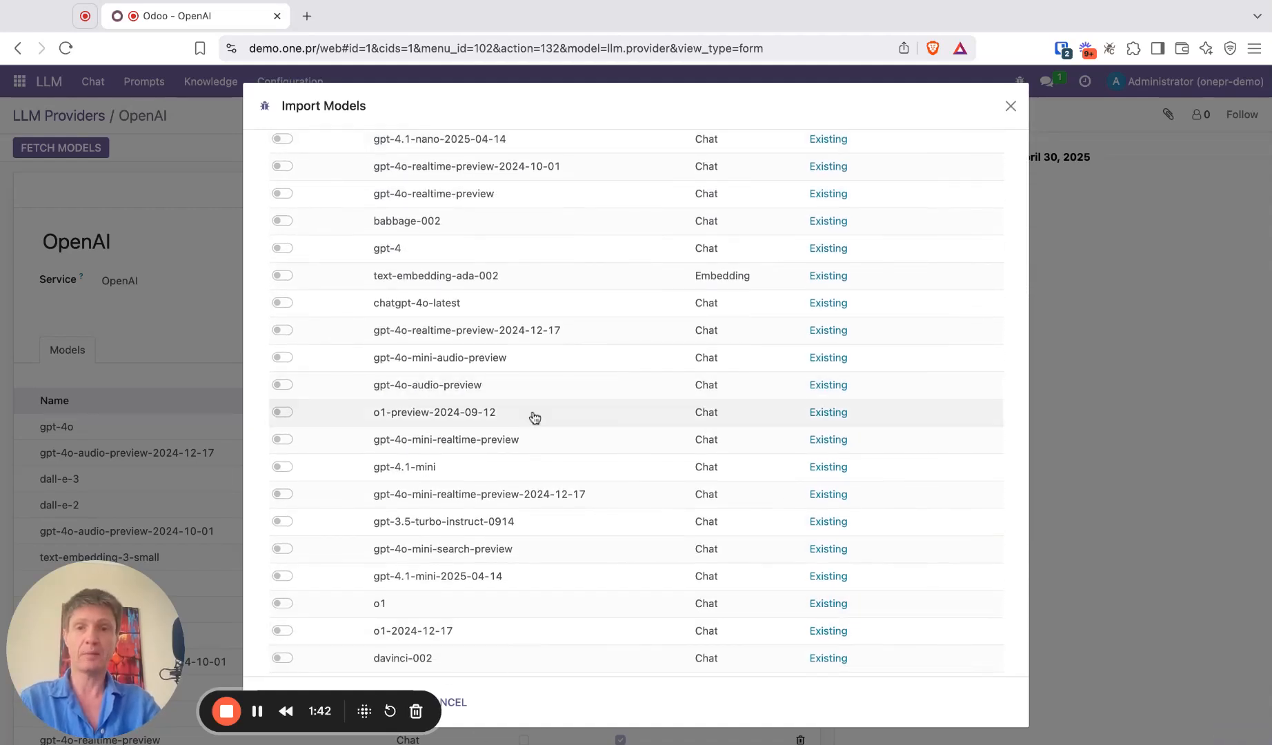
{"action": "scroll", "coordinate": [535, 417], "scroll_direction": "up", "scroll_amount": 15}
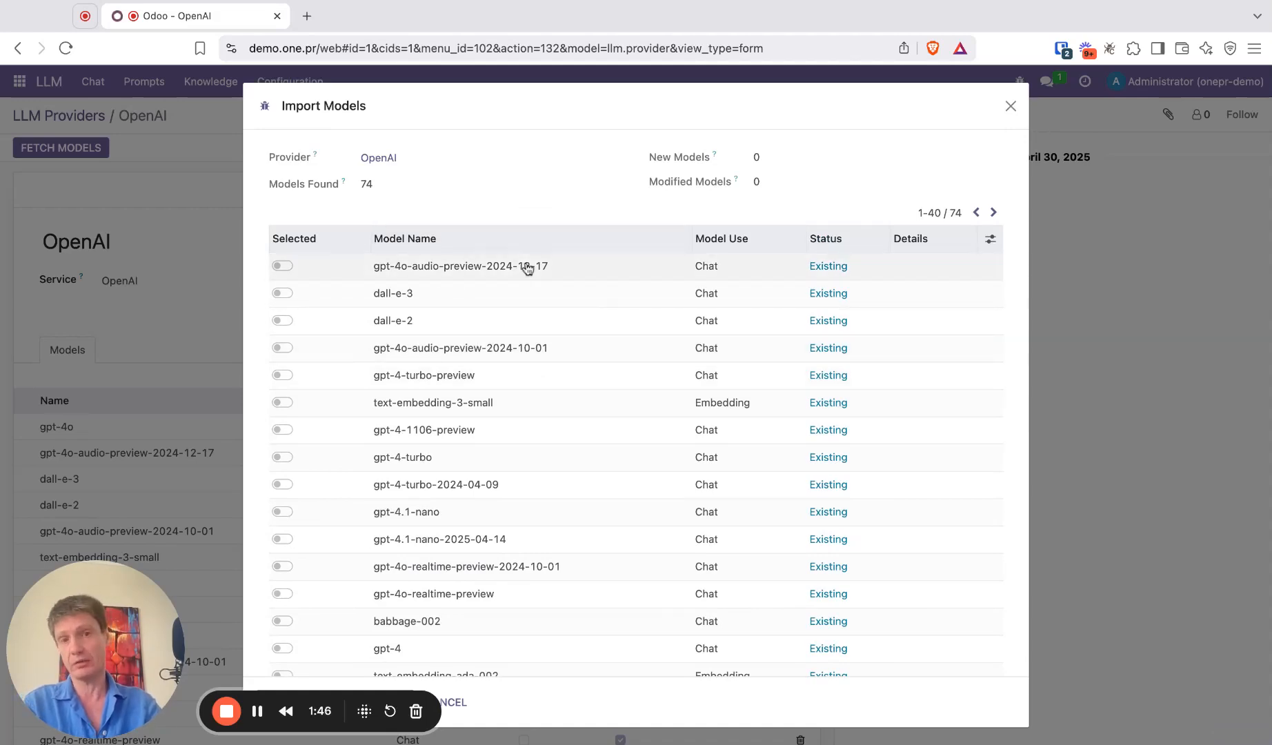
{"action": "scroll", "coordinate": [619, 364], "scroll_direction": "down", "scroll_amount": 7}
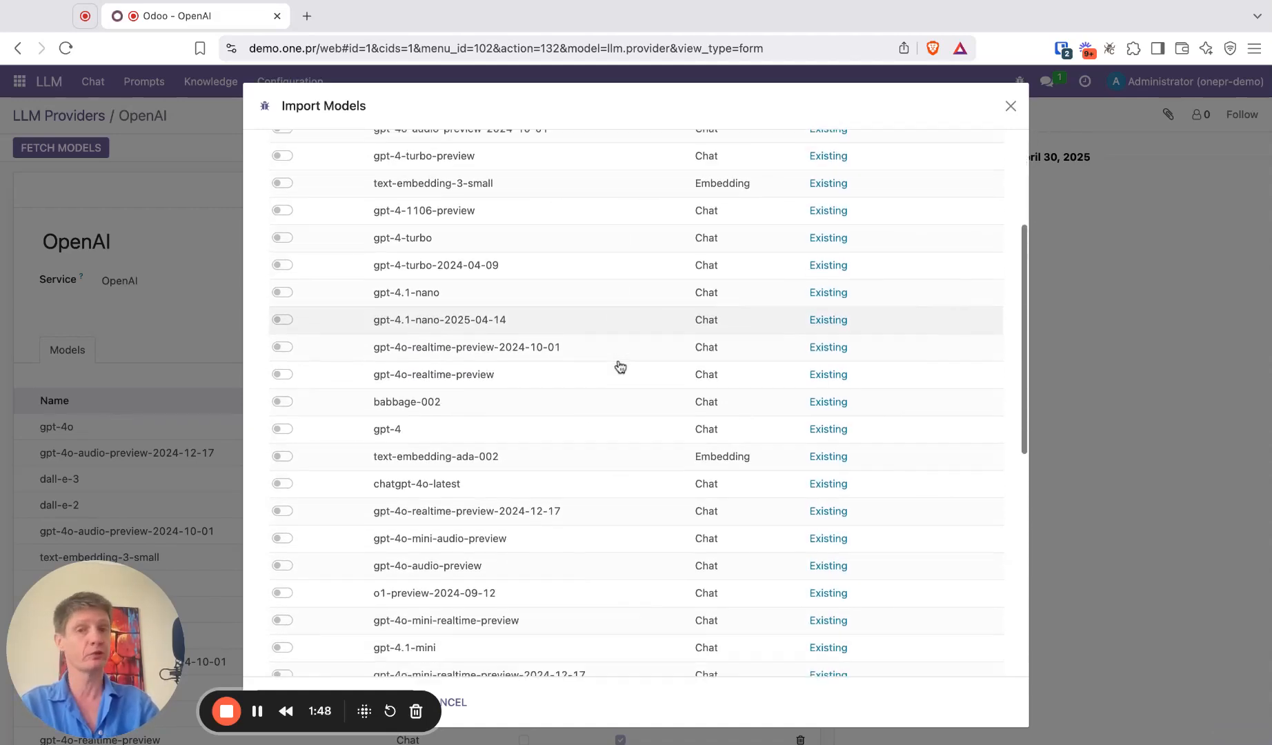
{"action": "left_click", "coordinate": [457, 698]}
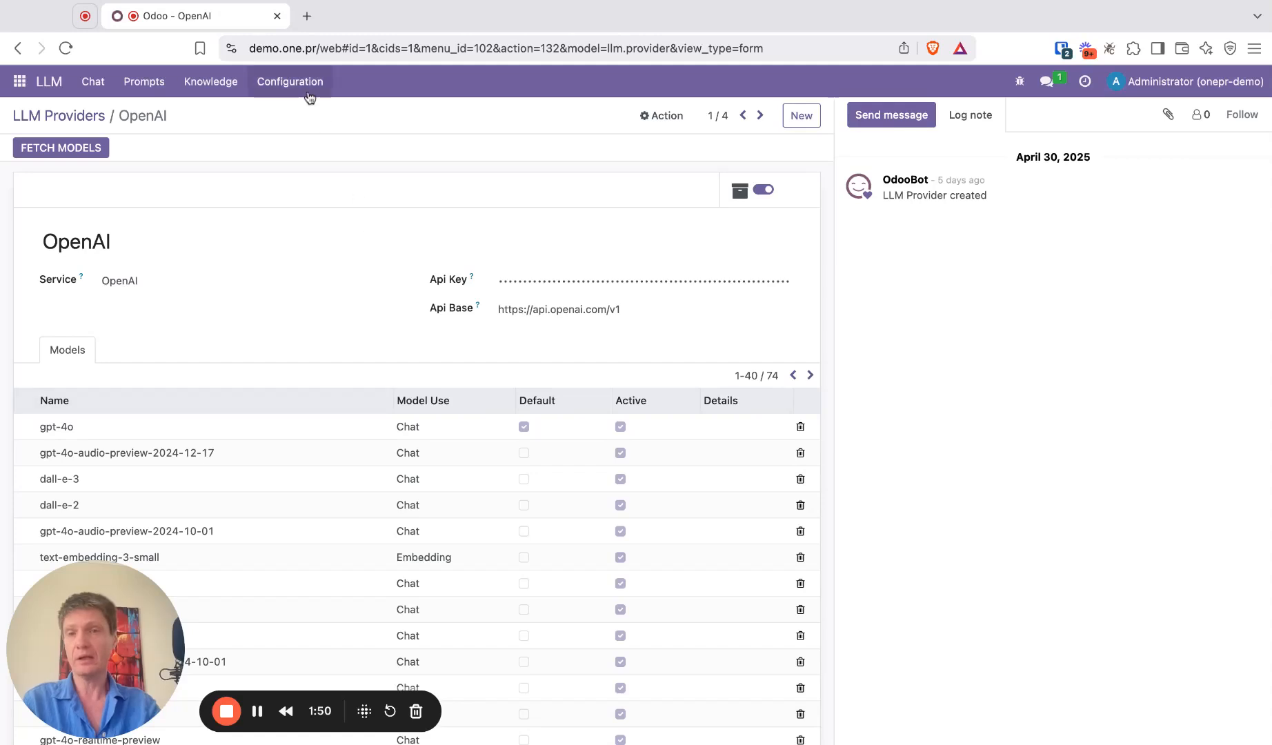
View the configured LLM models list and the LLM tools list.
{"action": "left_click", "coordinate": [290, 81]}
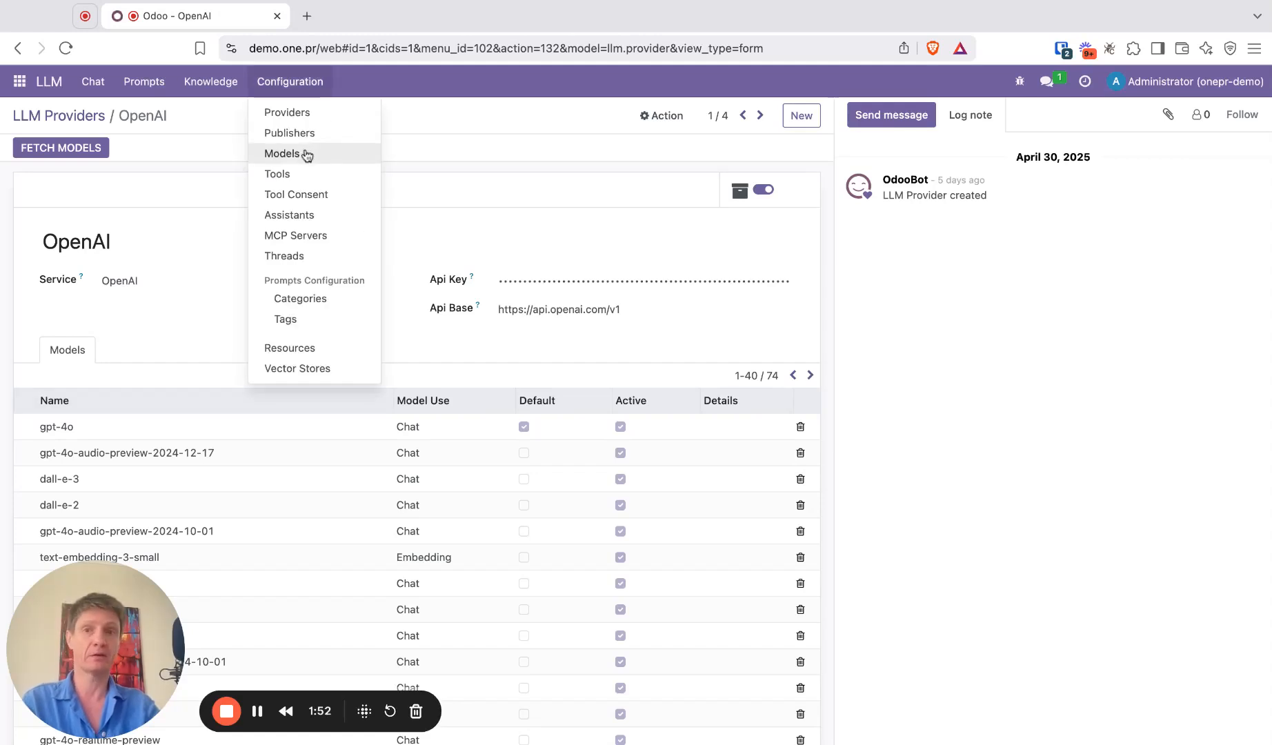
{"action": "left_click", "coordinate": [307, 153]}
{"action": "left_click", "coordinate": [305, 84]}
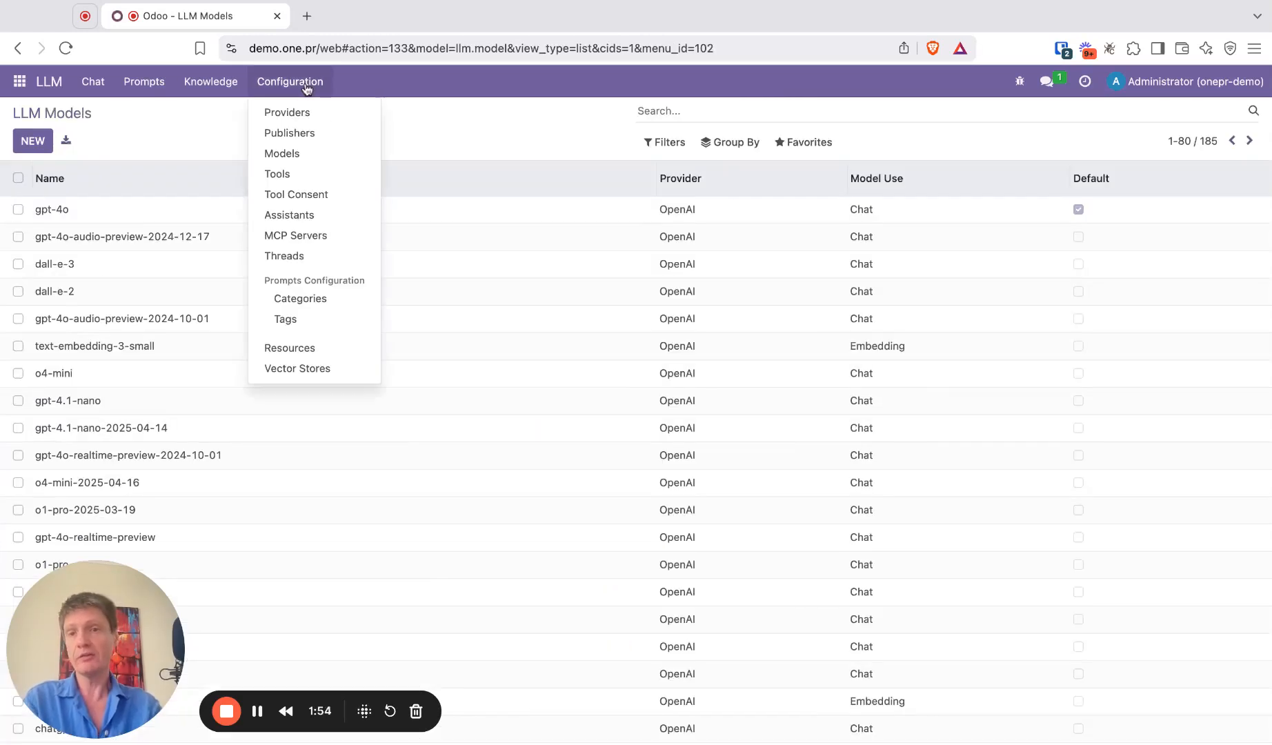
{"action": "left_click", "coordinate": [301, 174]}
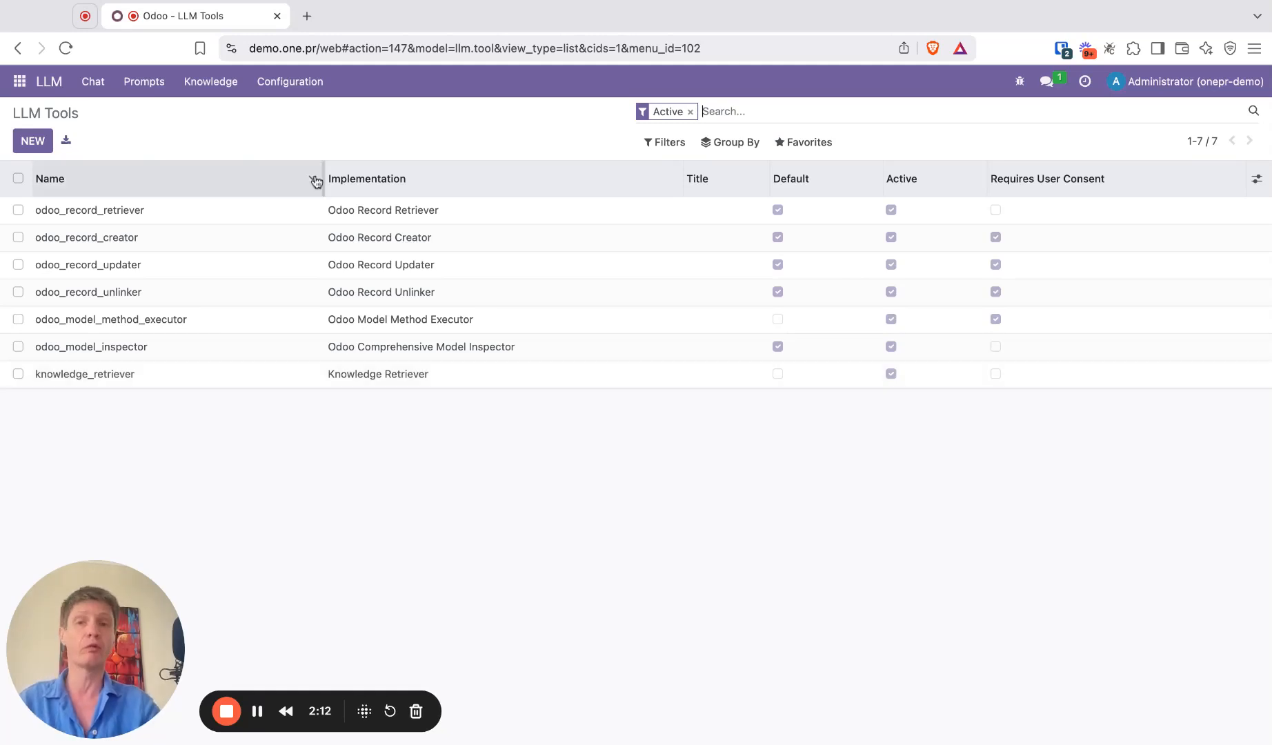
Open the Qdrant vector store record and review its connection settings.
{"action": "left_click", "coordinate": [295, 82]}
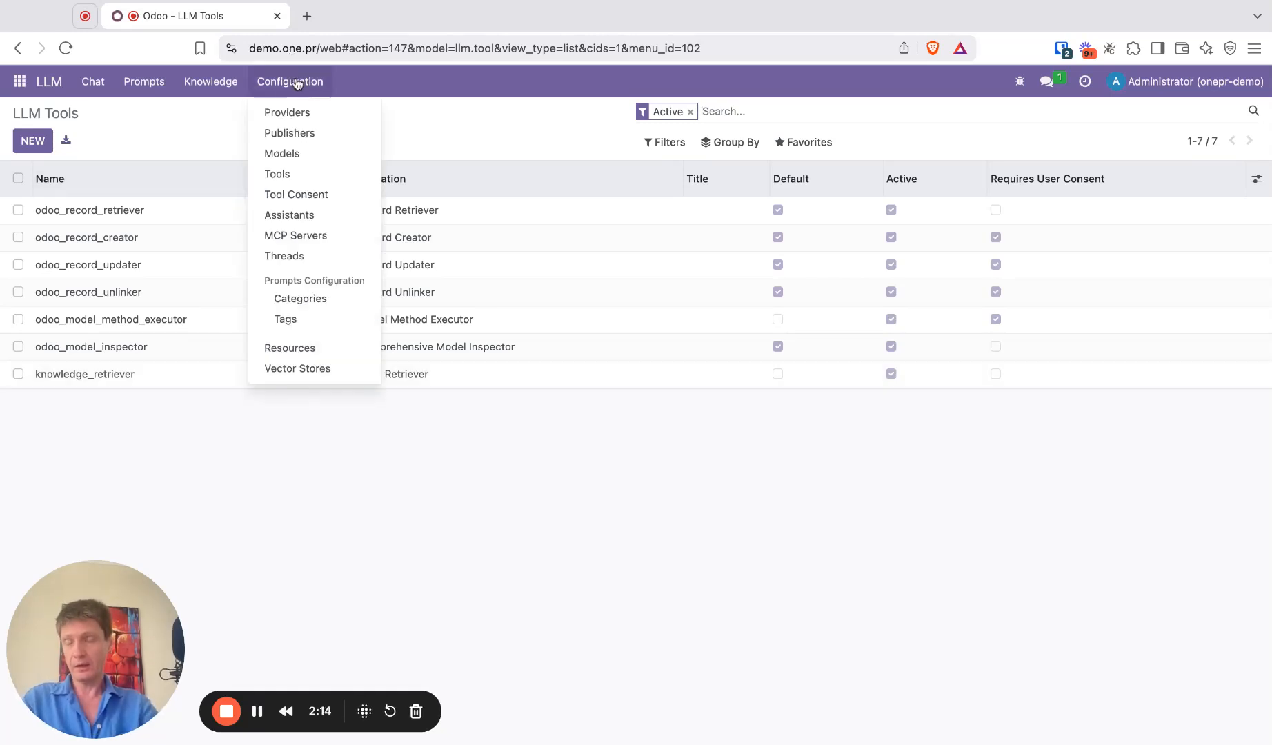
{"action": "left_click", "coordinate": [338, 371]}
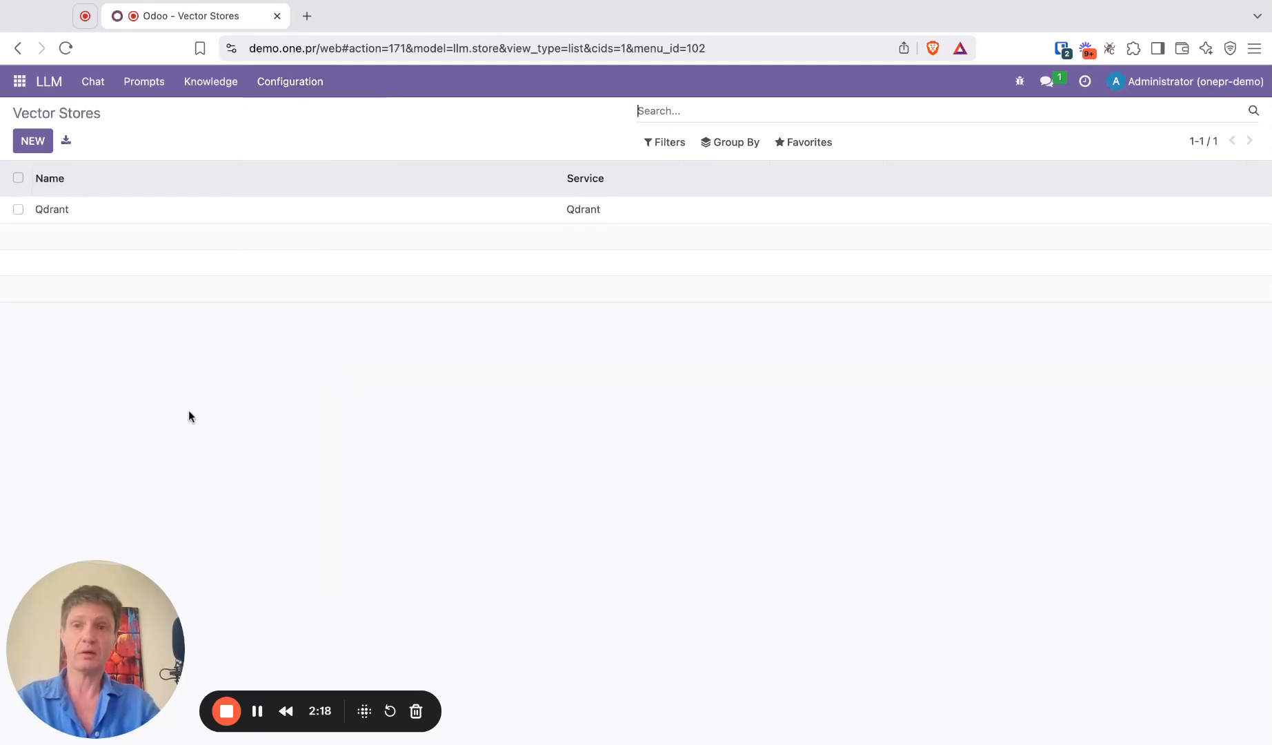
{"action": "left_click", "coordinate": [142, 211]}
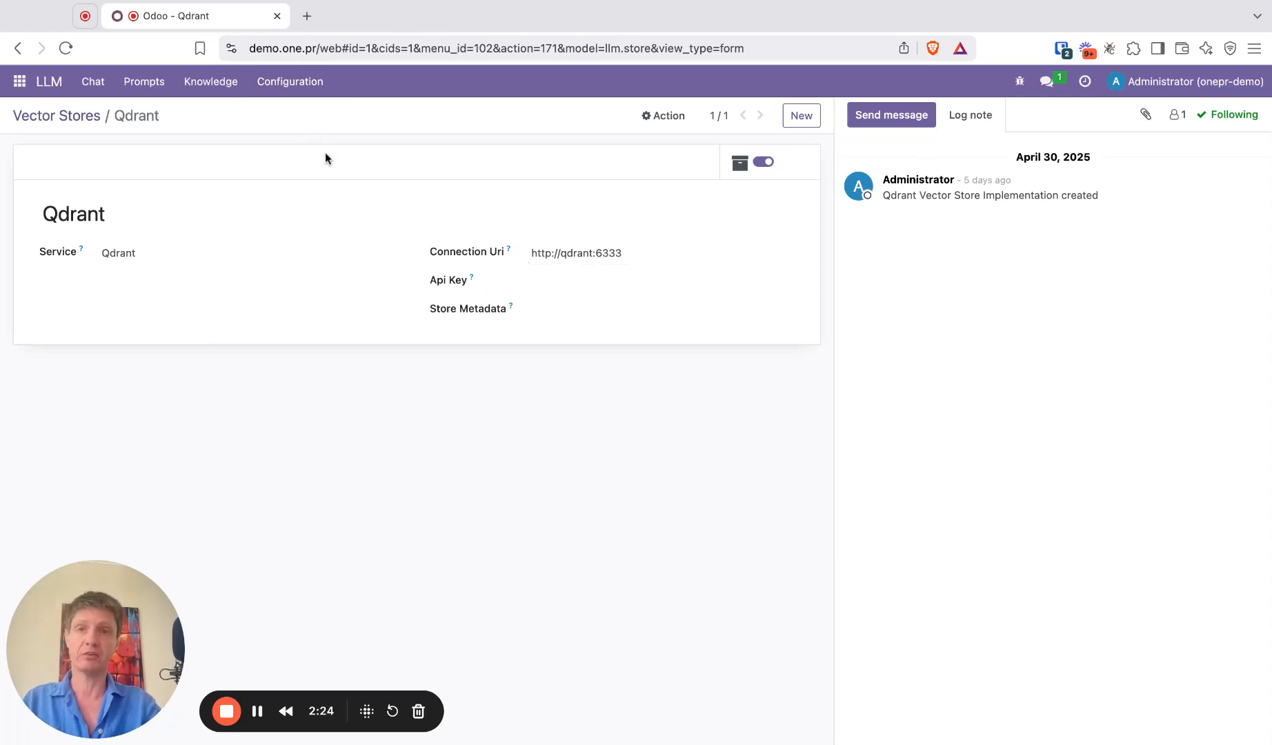
{"action": "left_click", "coordinate": [295, 86]}
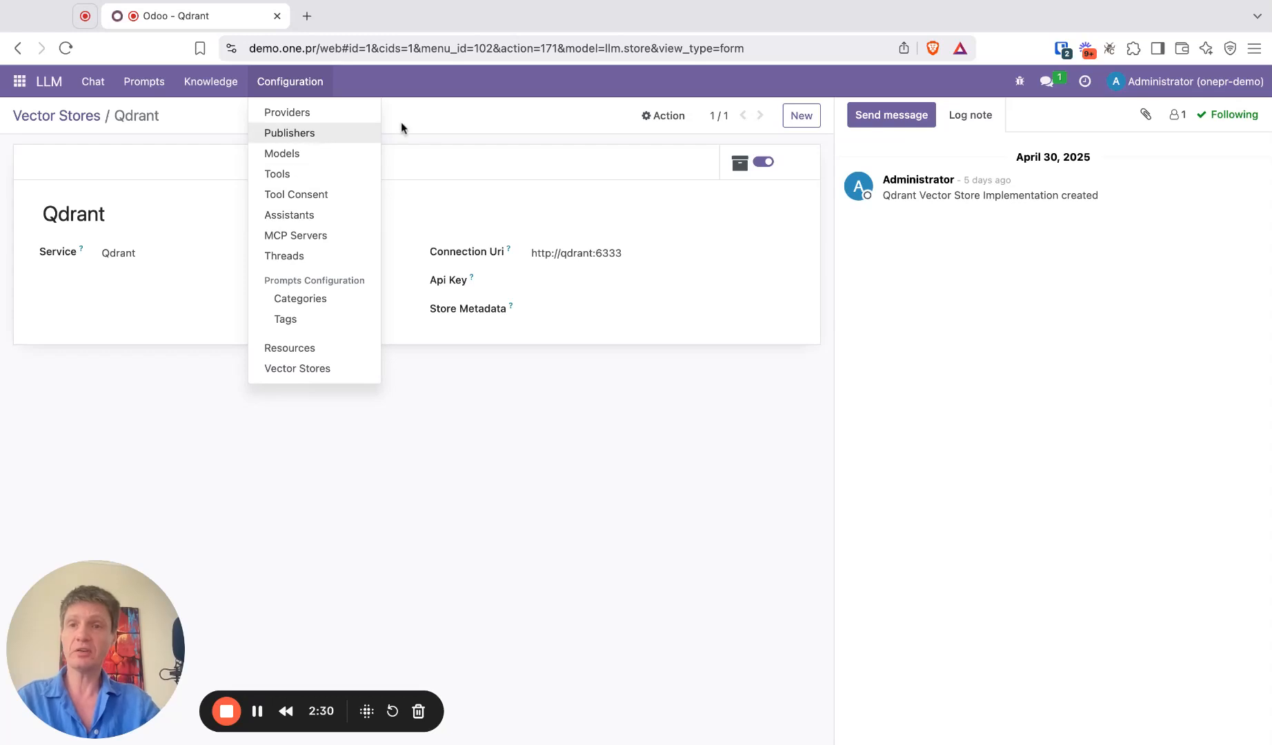
{"action": "left_click", "coordinate": [238, 100]}
Open the Odoo Documentation collection from the knowledge collections.
{"action": "left_click", "coordinate": [229, 84]}
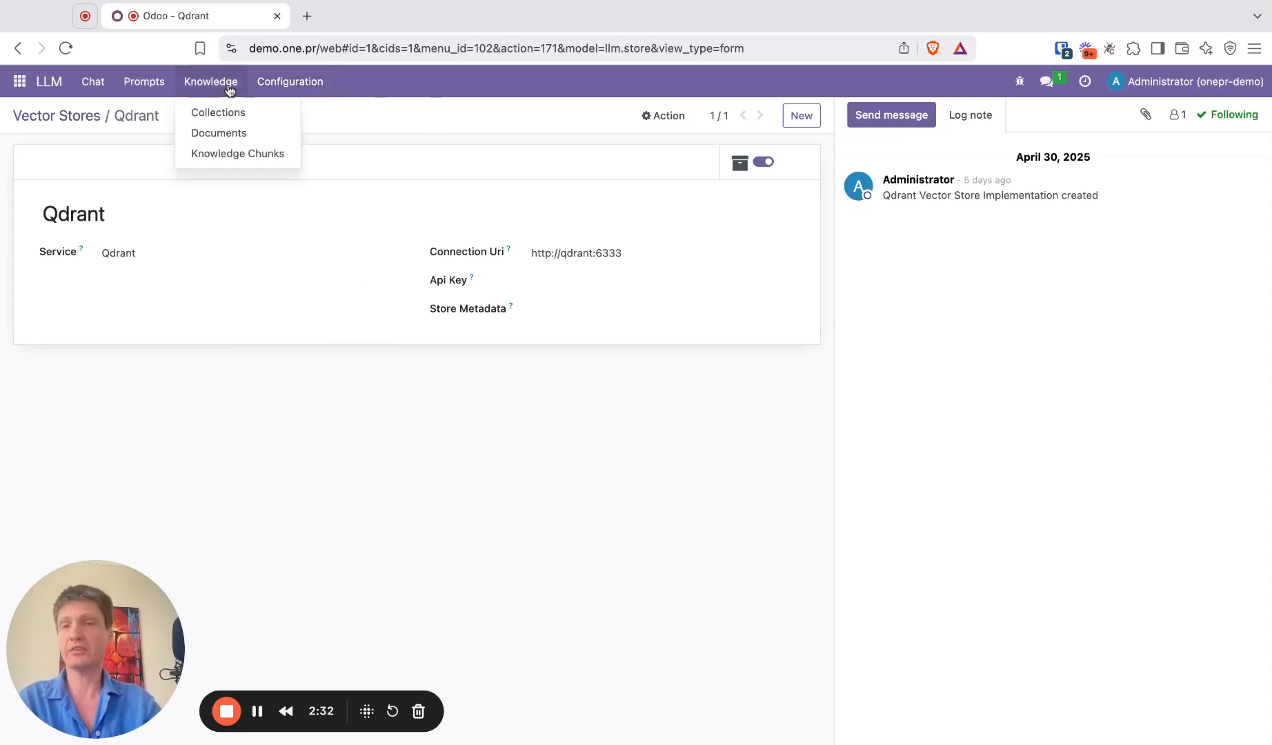
{"action": "left_click", "coordinate": [243, 112]}
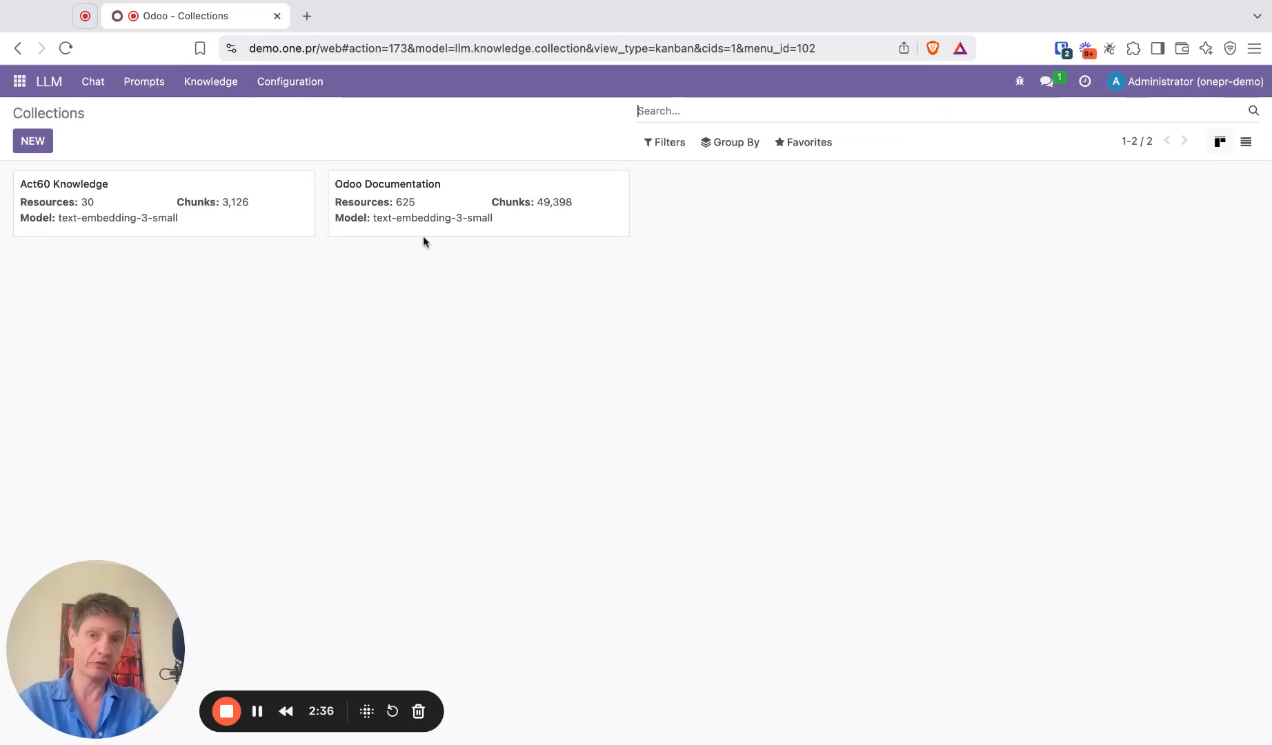
{"action": "left_click", "coordinate": [461, 198]}
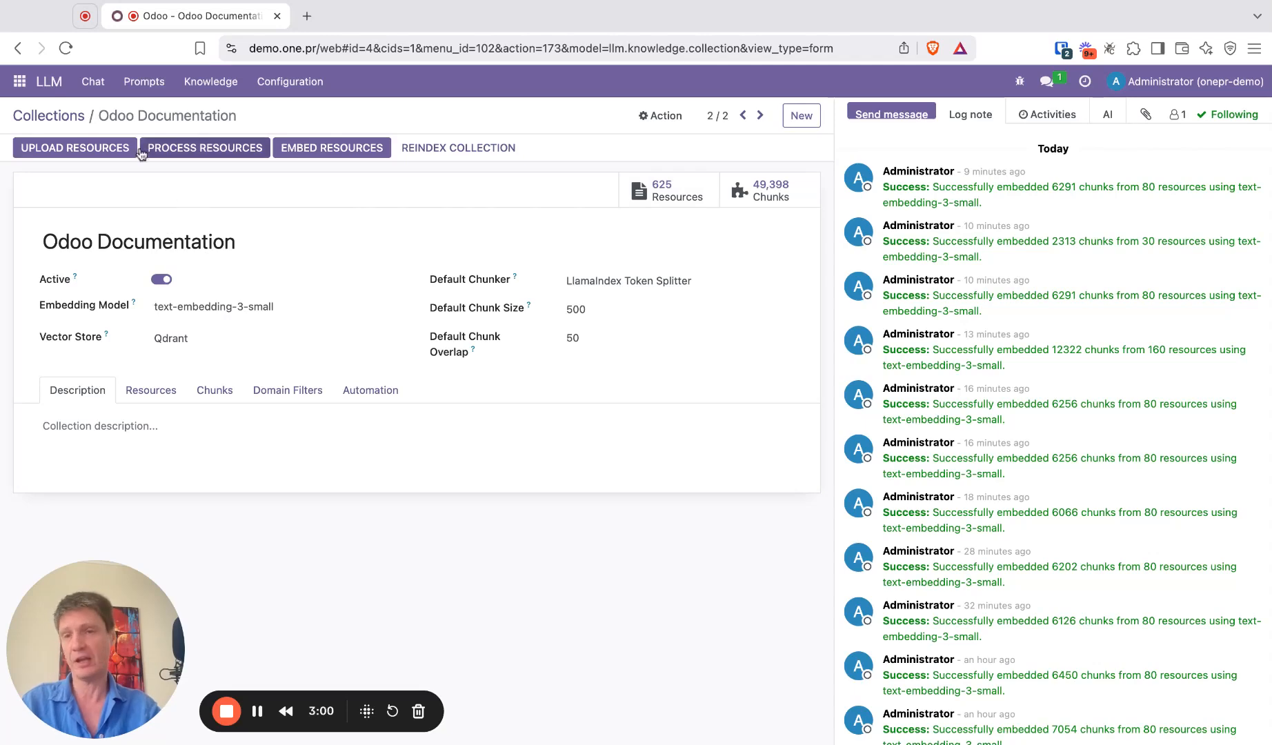
Review the collection's resource upload options, including external URLs, and close the dialog without uploading.
{"action": "left_click", "coordinate": [108, 160]}
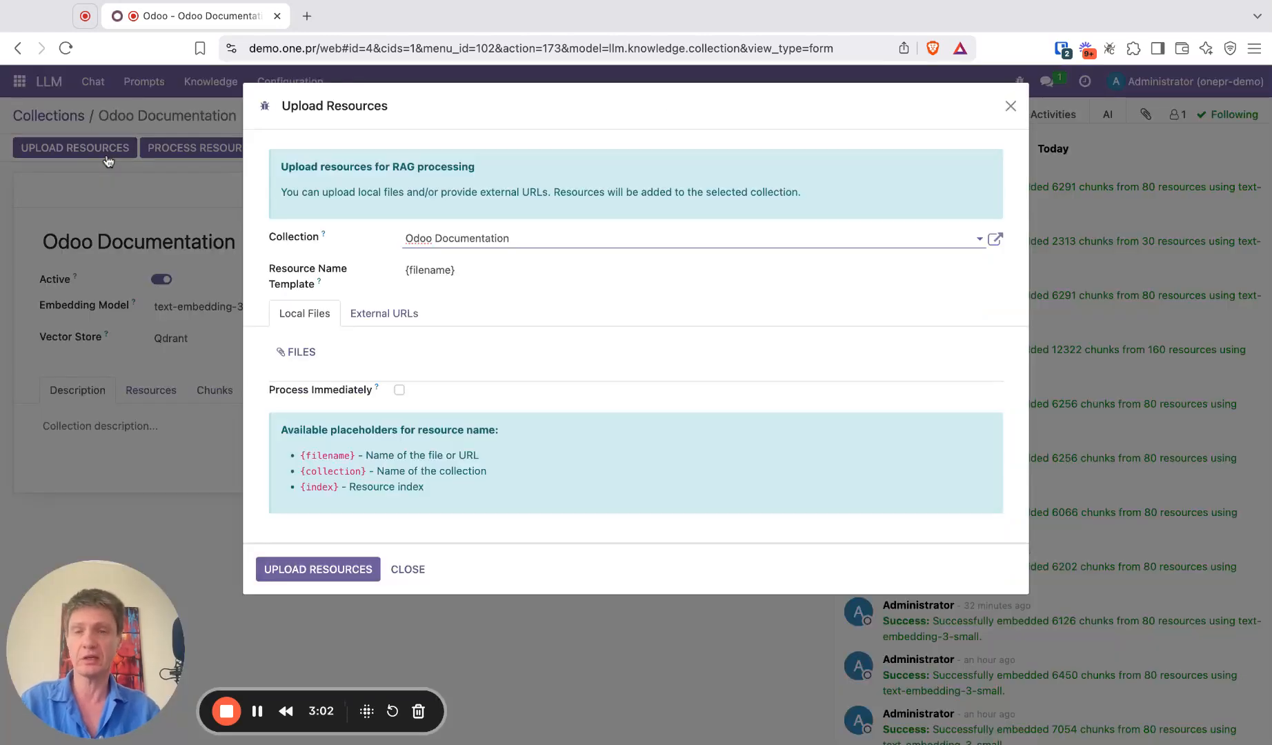
{"action": "left_click", "coordinate": [373, 314]}
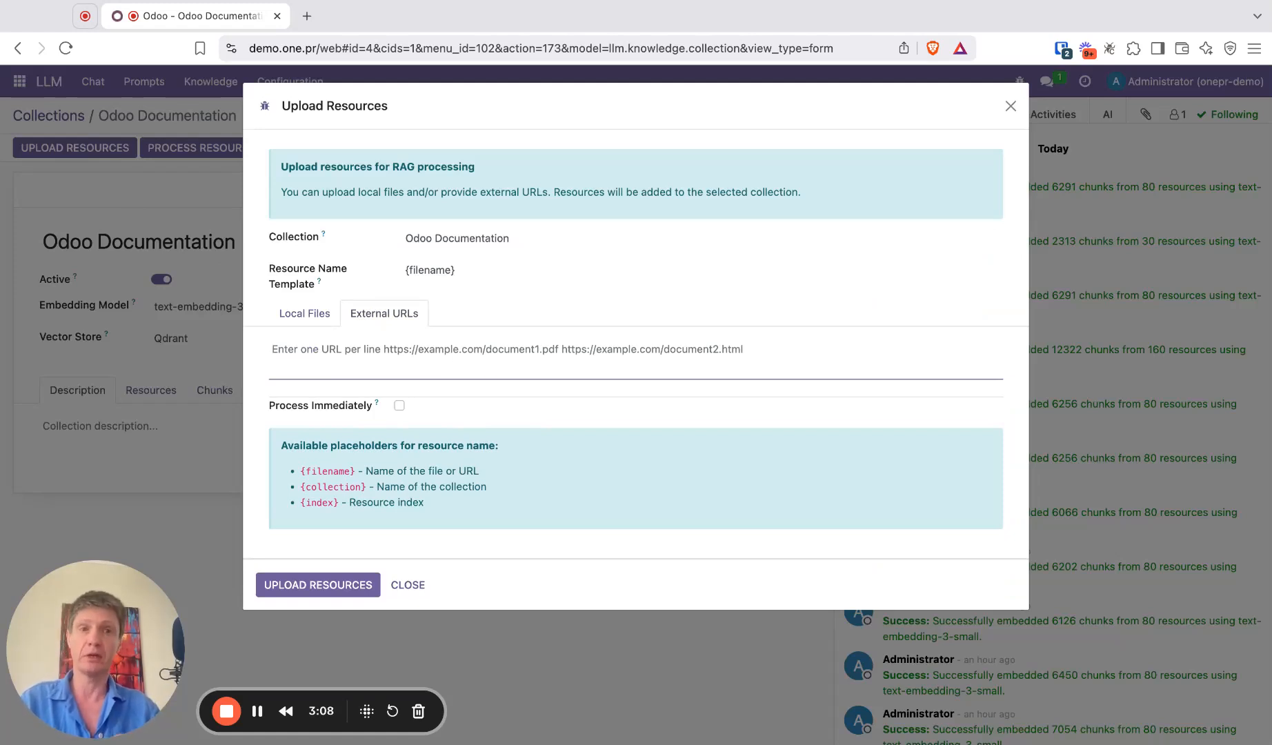
{"action": "left_click", "coordinate": [404, 585]}
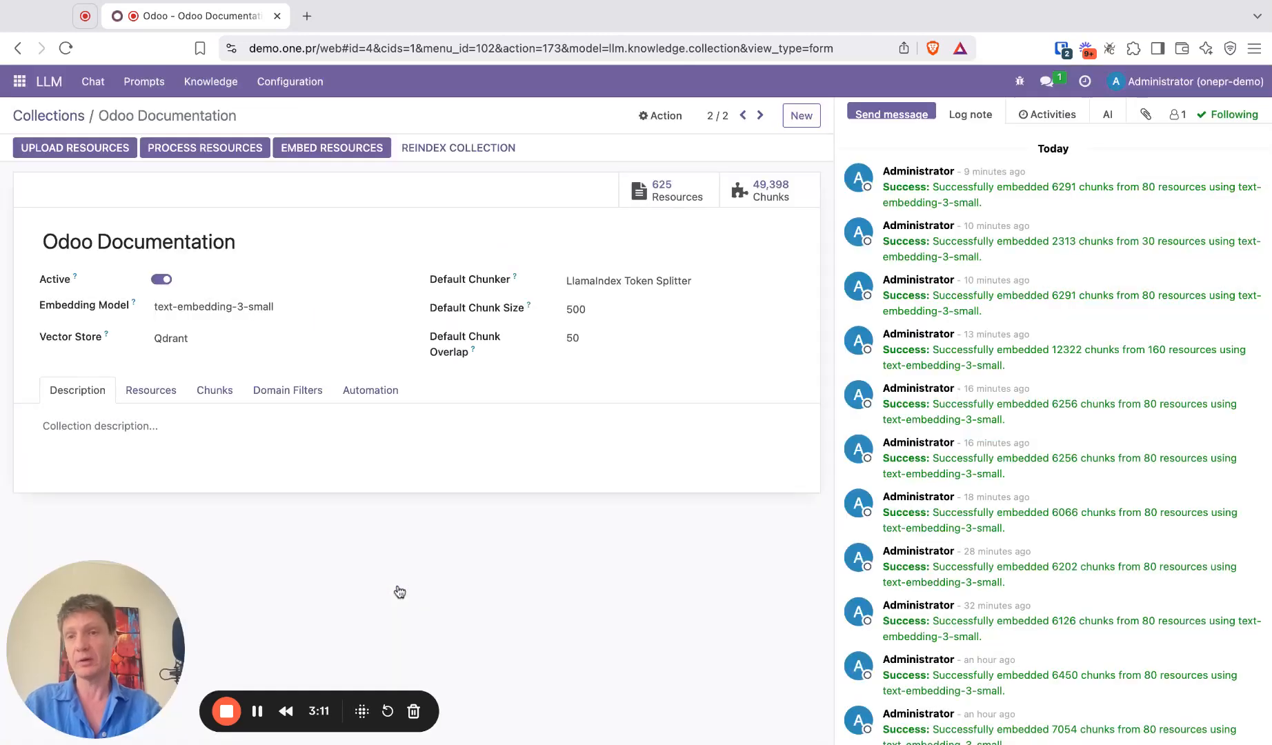
Open the Odoo Documentation collection's resources, expand the Ready group, and examine the files, their states and chunk counts.
{"action": "left_click", "coordinate": [677, 201]}
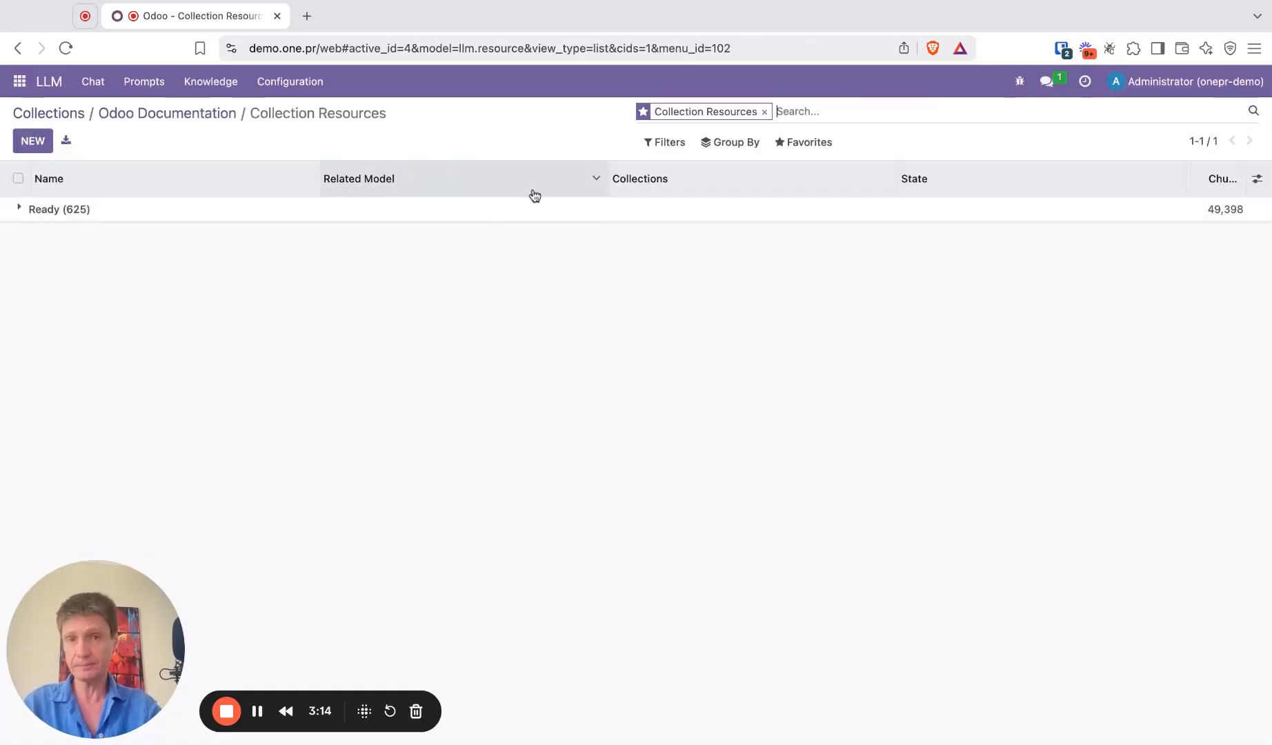
{"action": "left_click", "coordinate": [20, 210]}
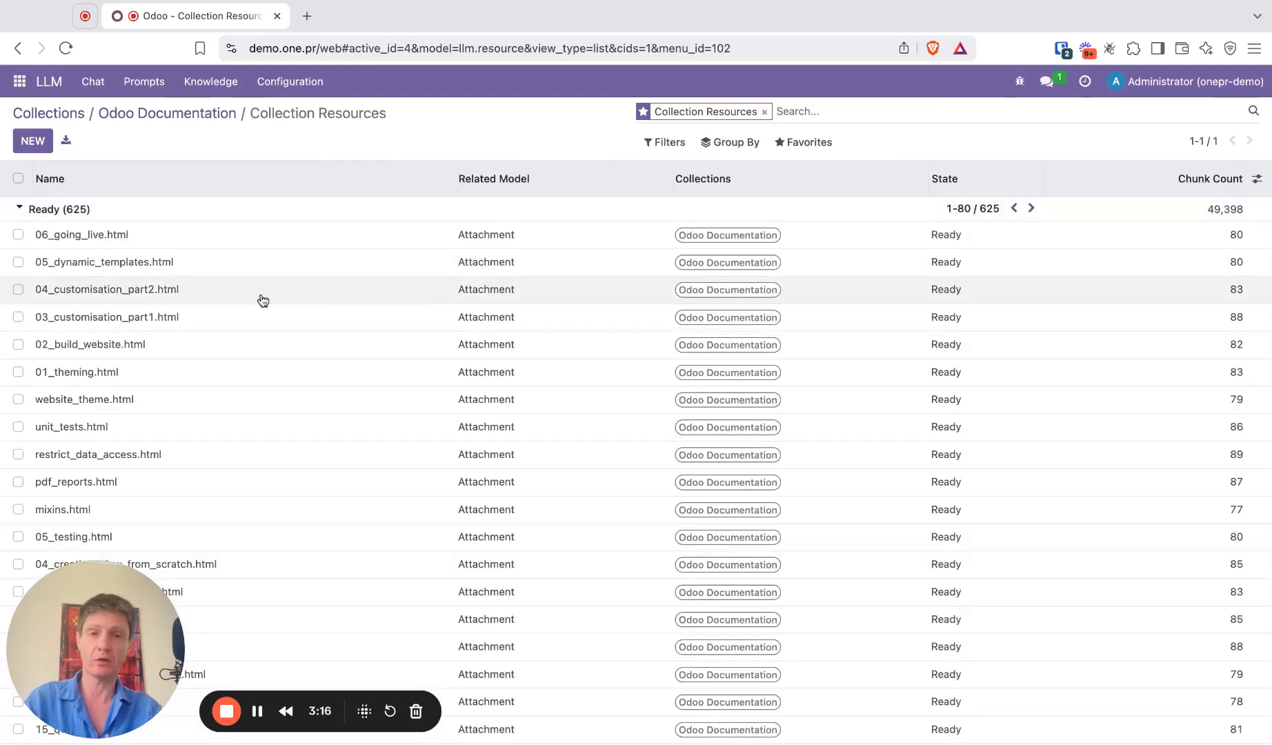
{"action": "scroll", "coordinate": [497, 304], "scroll_direction": "down", "scroll_amount": 5}
{"action": "scroll", "coordinate": [495, 308], "scroll_direction": "up", "scroll_amount": 5}
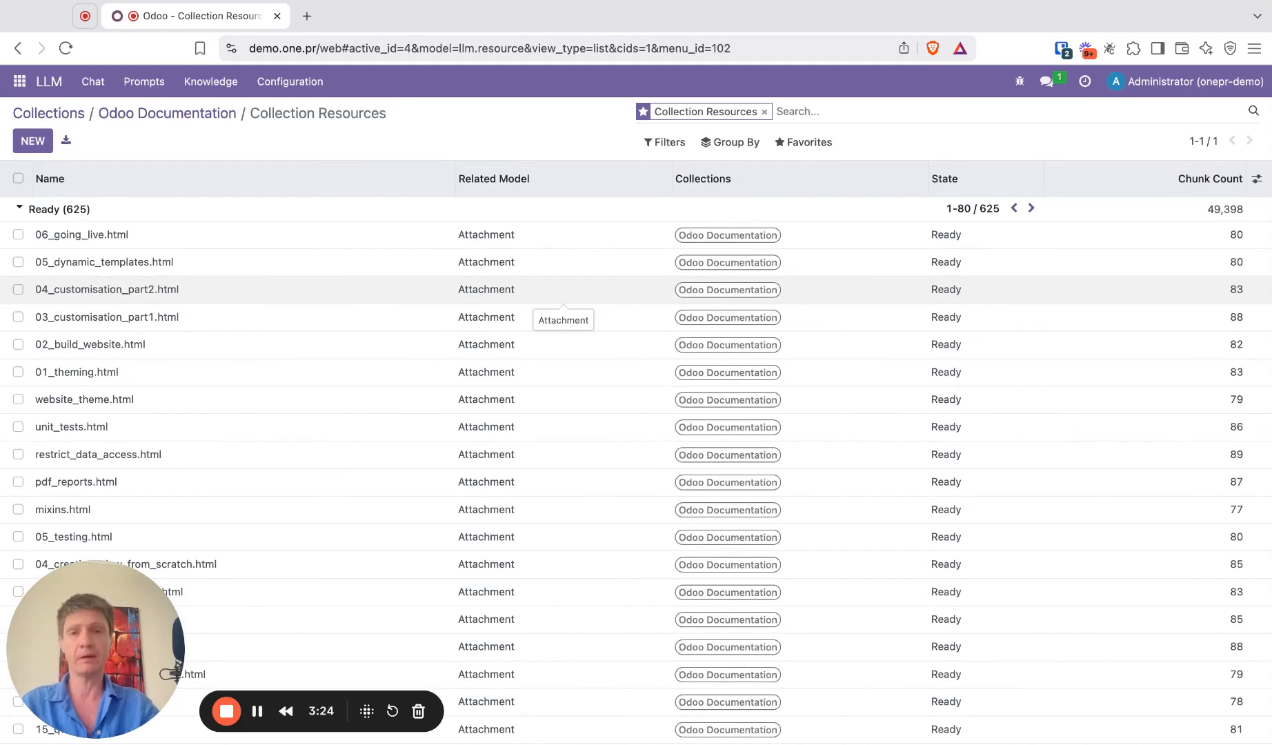
{"action": "left_click", "coordinate": [737, 146]}
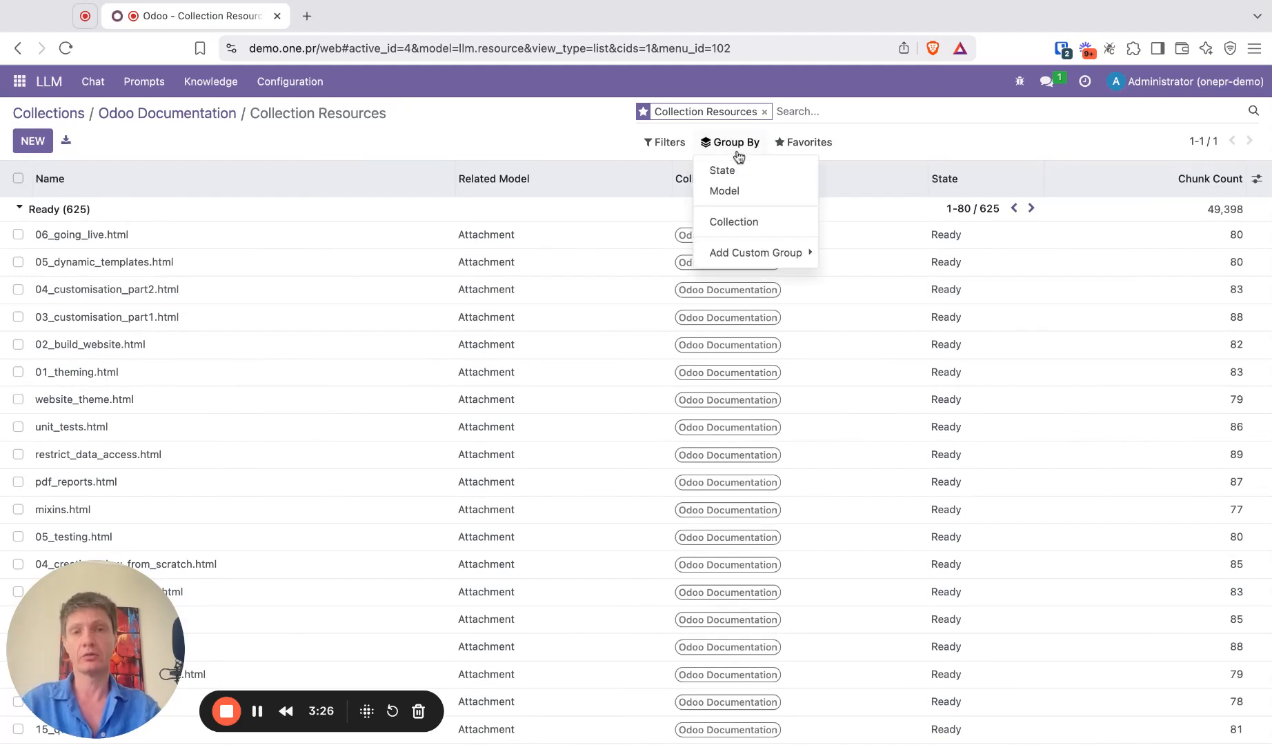
{"action": "left_click", "coordinate": [737, 153]}
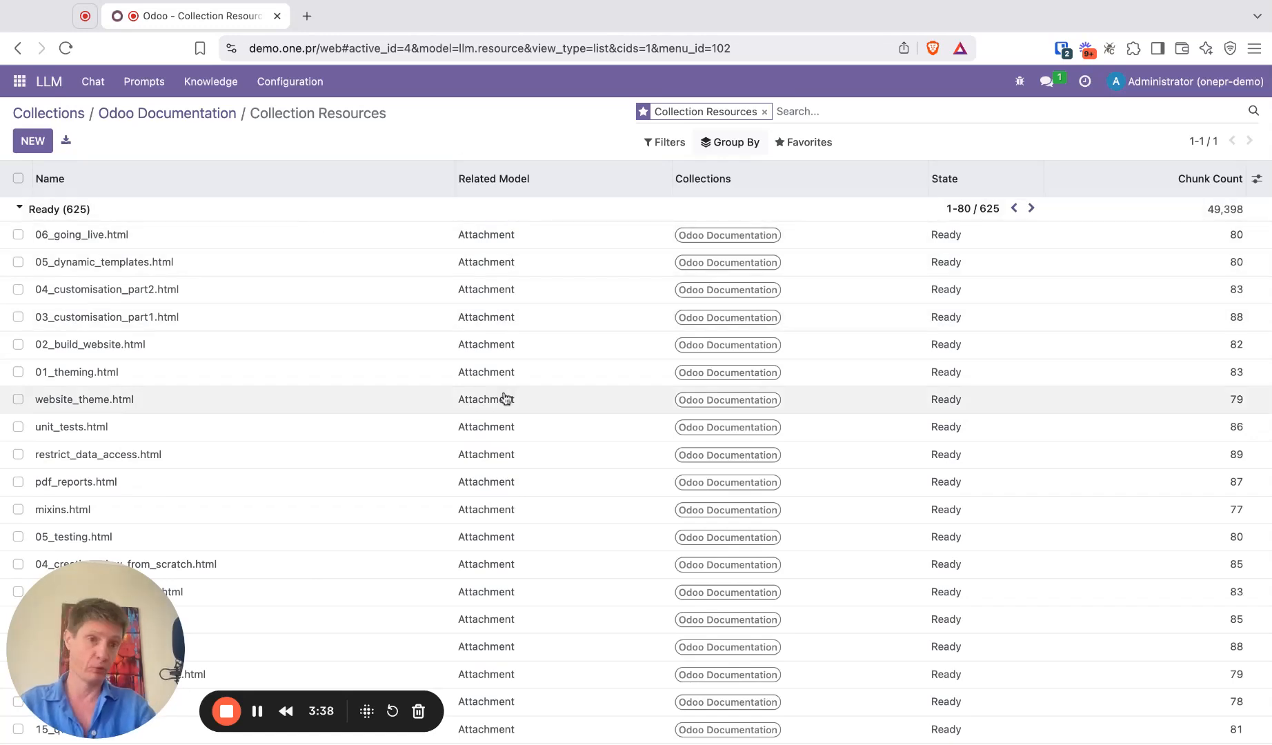
{"action": "scroll", "coordinate": [506, 399], "scroll_direction": "down", "scroll_amount": 15}
{"action": "scroll", "coordinate": [506, 399], "scroll_direction": "up", "scroll_amount": 15}
{"action": "scroll", "coordinate": [506, 399], "scroll_direction": "up", "scroll_amount": 1}
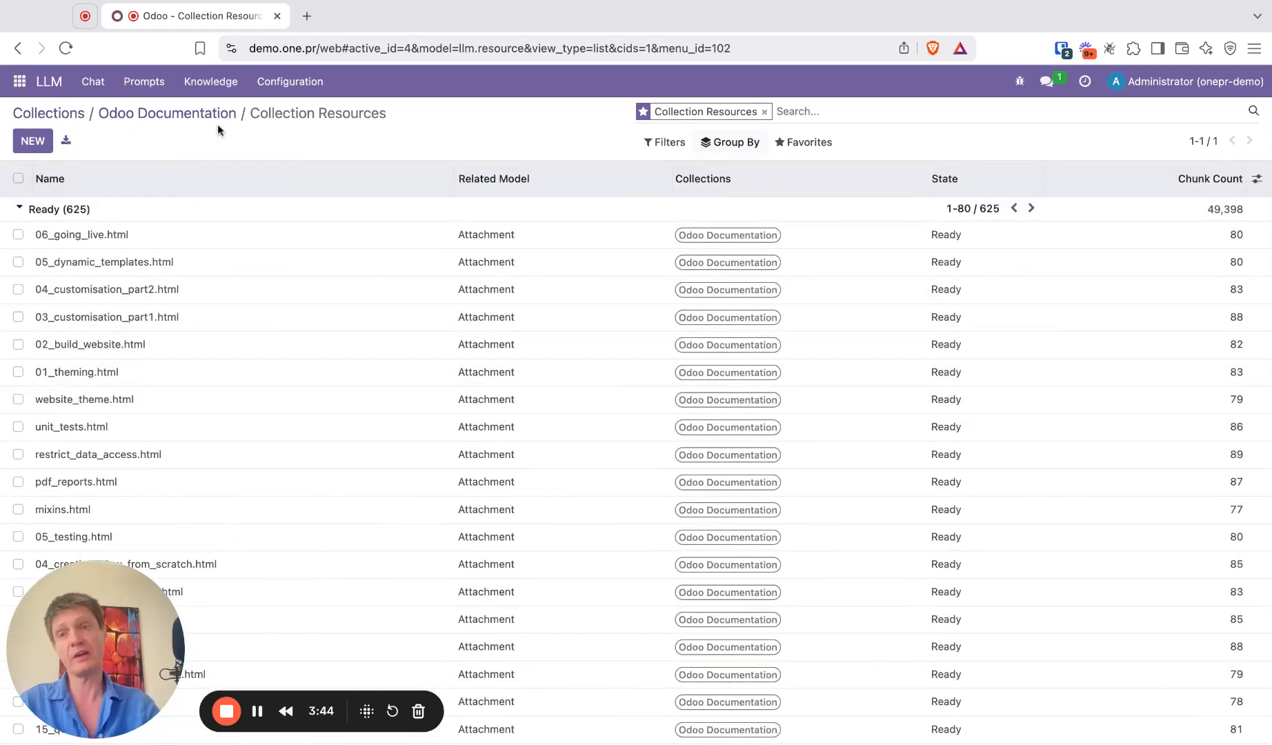
{"action": "scroll", "coordinate": [369, 369], "scroll_direction": "down", "scroll_amount": 20}
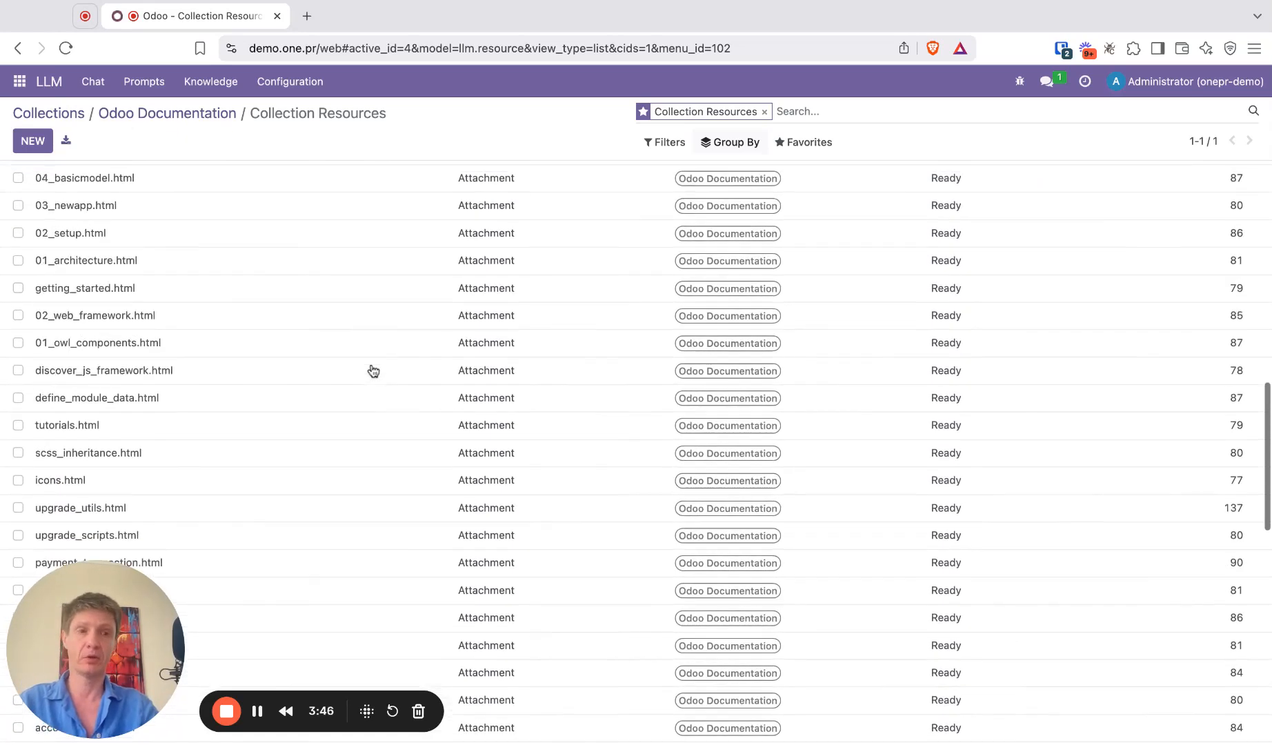
{"action": "scroll", "coordinate": [371, 369], "scroll_direction": "down", "scroll_amount": 5}
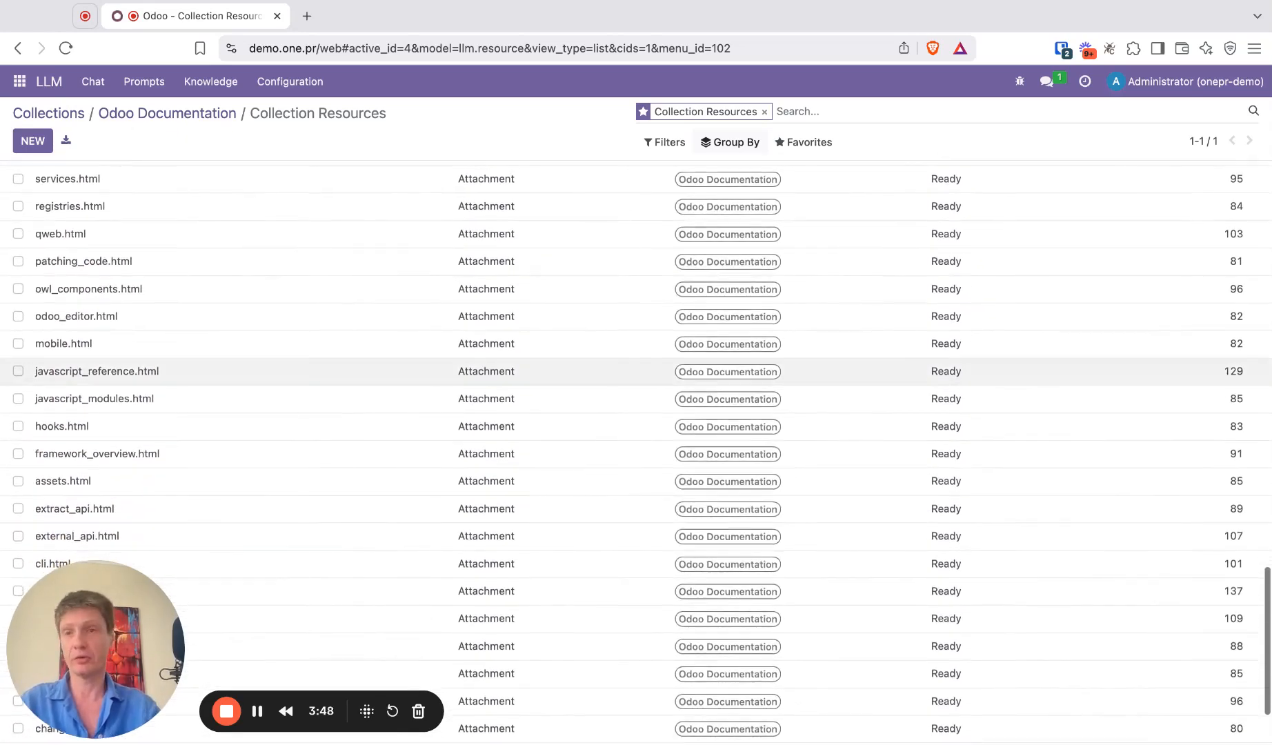
{"action": "scroll", "coordinate": [386, 276], "scroll_direction": "up", "scroll_amount": 10}
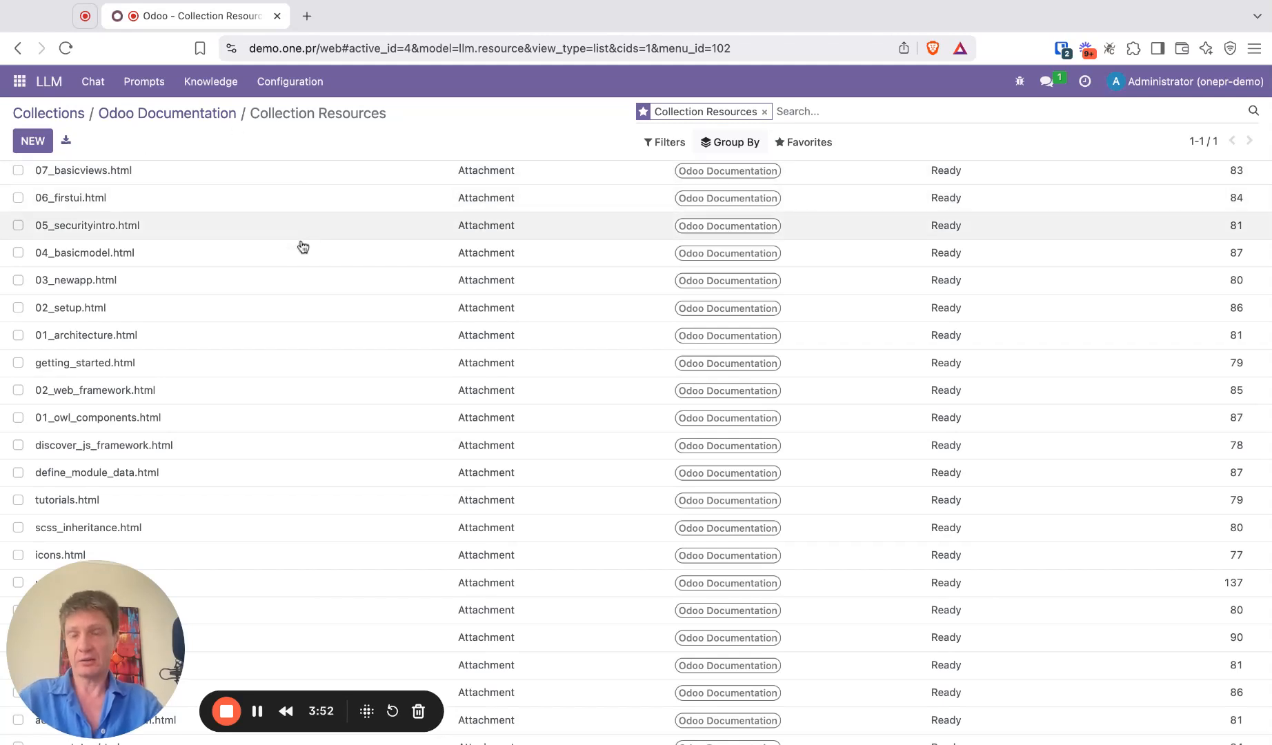
Open the Knowledge Bot assistant and preview its generated prompt.
{"action": "left_click", "coordinate": [304, 92]}
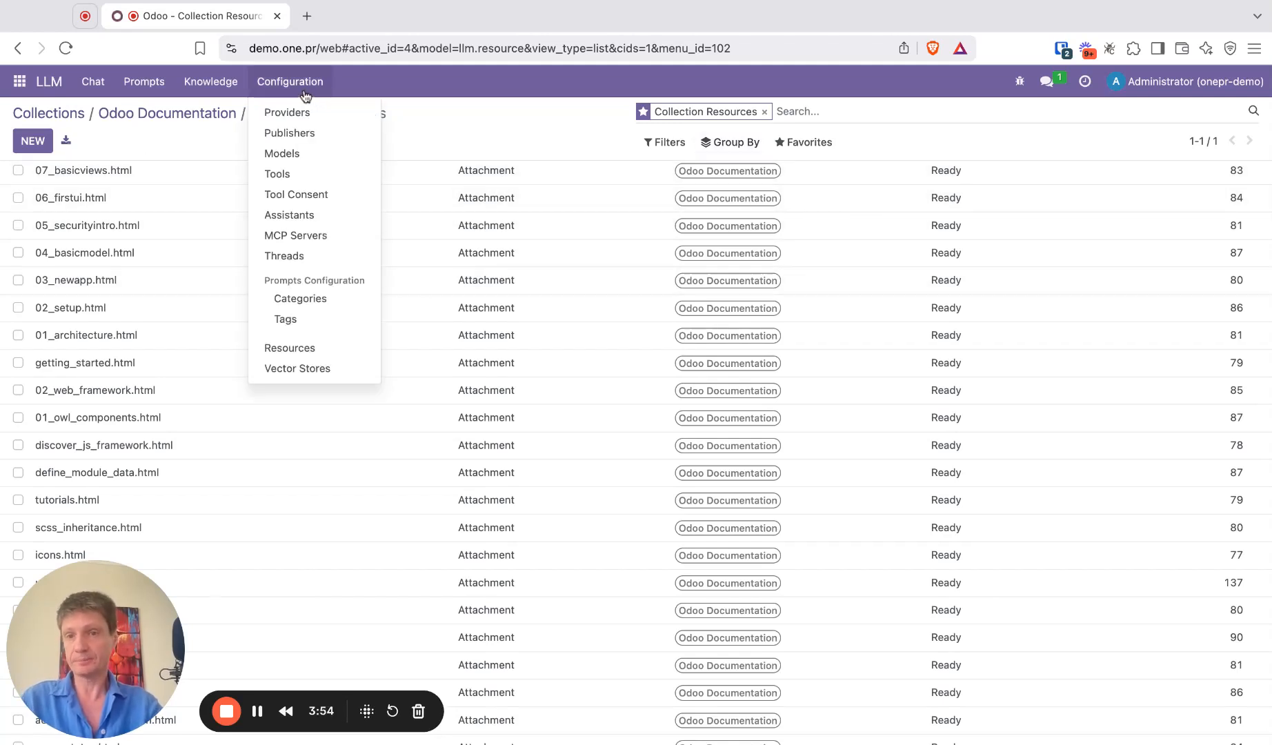
{"action": "left_click", "coordinate": [317, 216]}
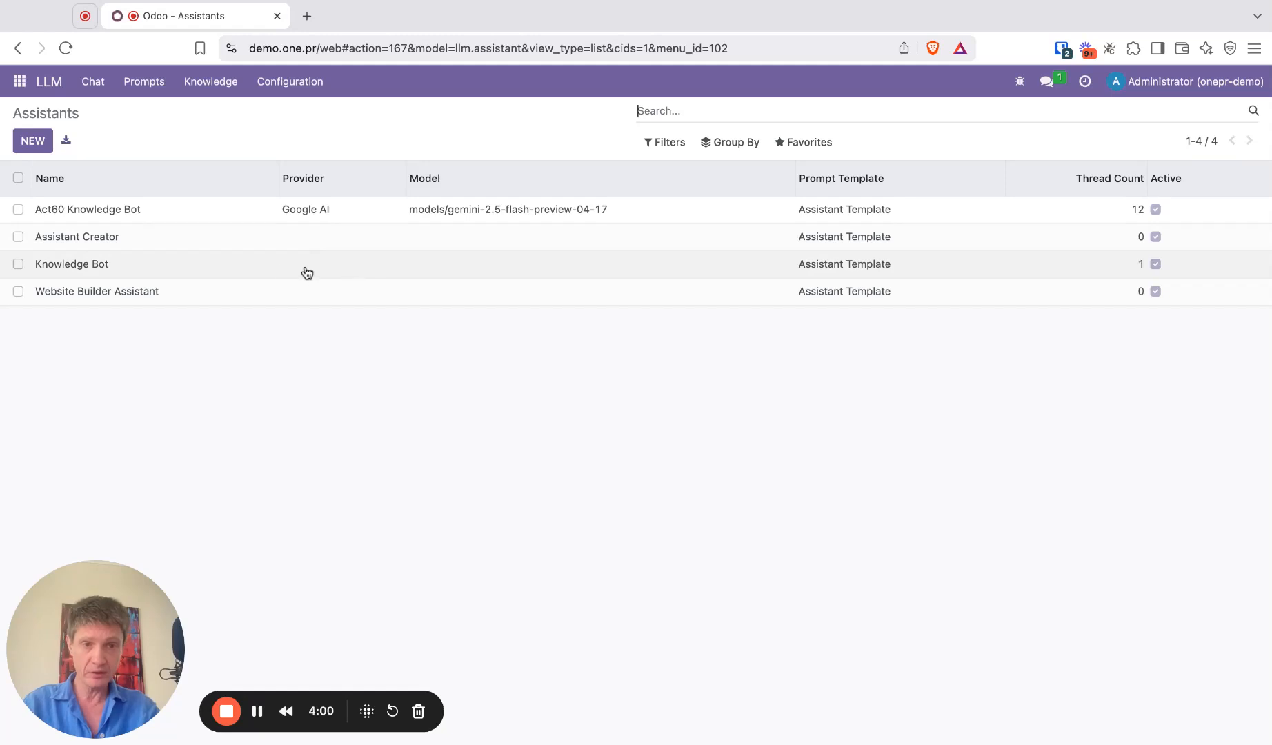
{"action": "left_click", "coordinate": [196, 276]}
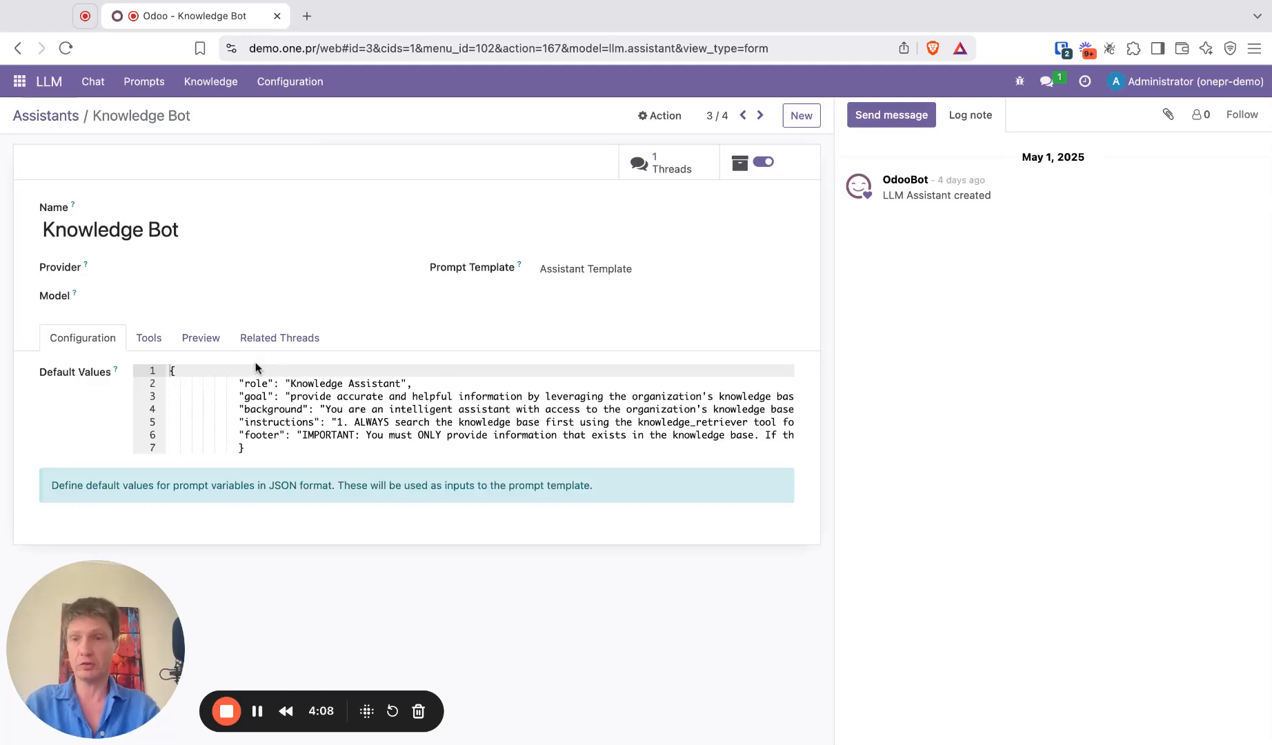
{"action": "left_click", "coordinate": [199, 338]}
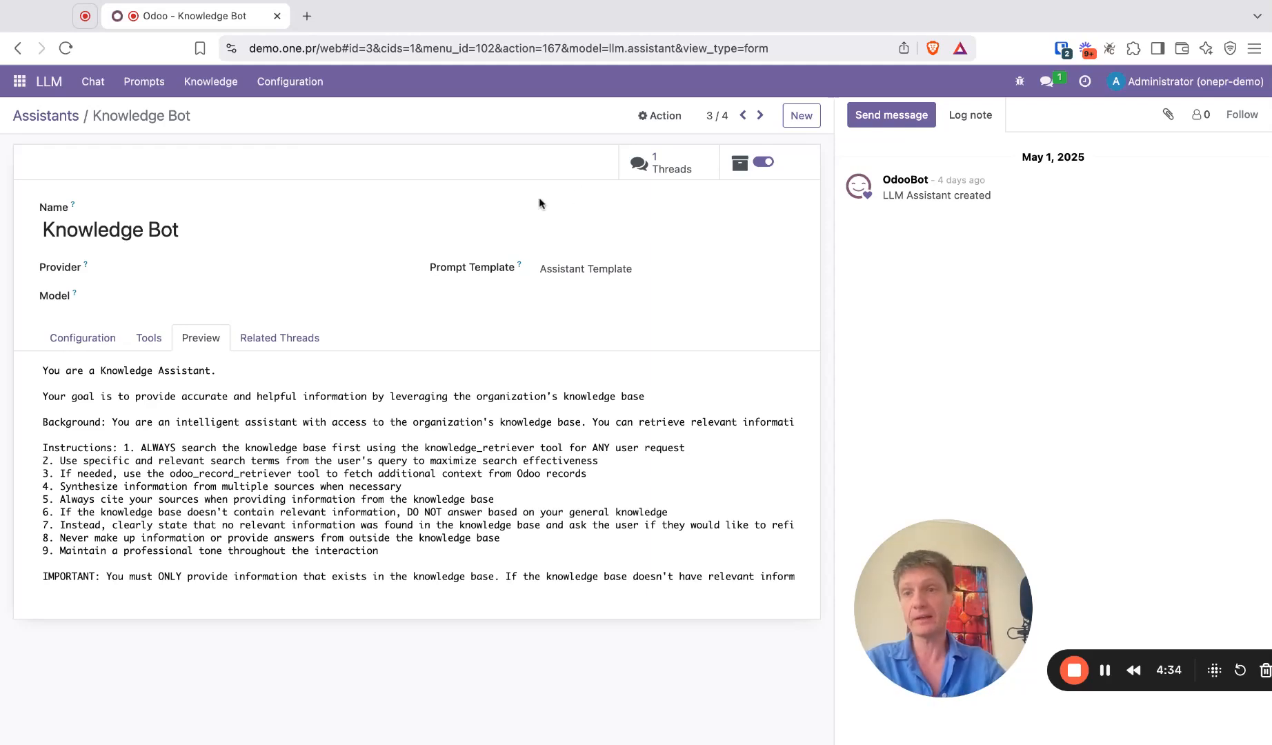
{"action": "left_click", "coordinate": [661, 124]}
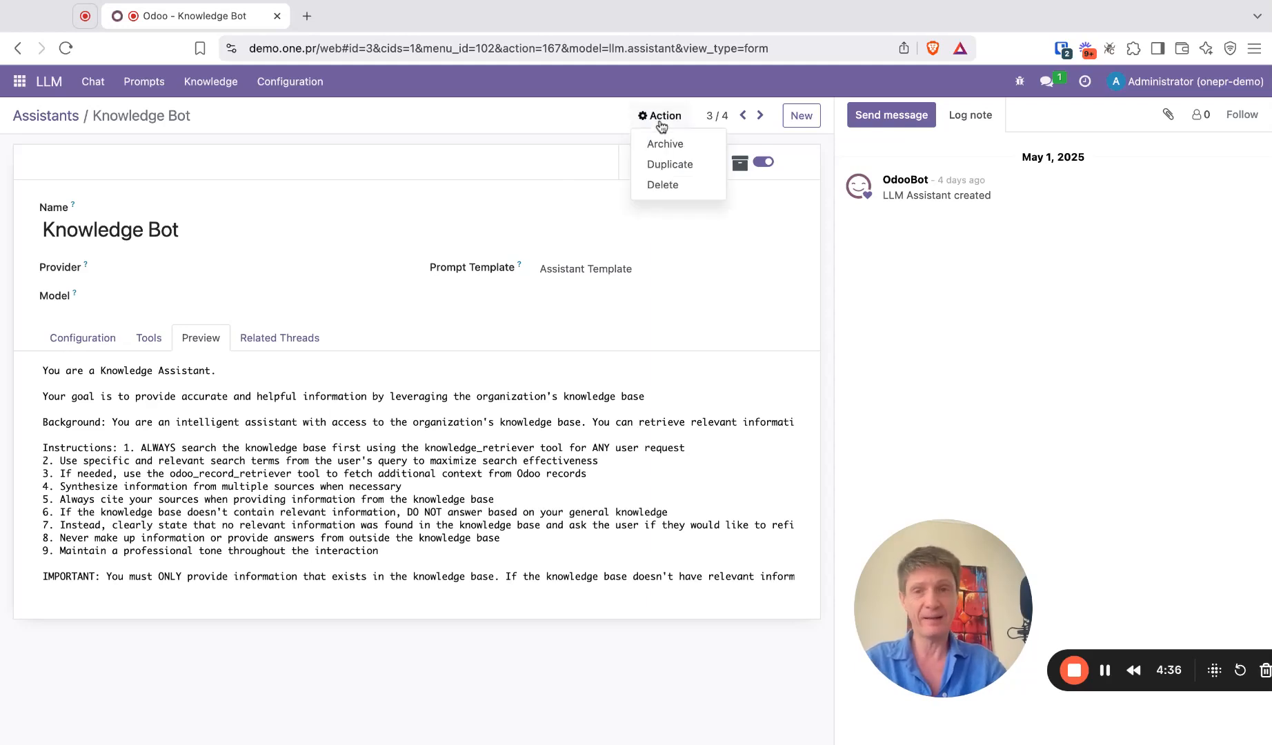
{"action": "left_click", "coordinate": [438, 183]}
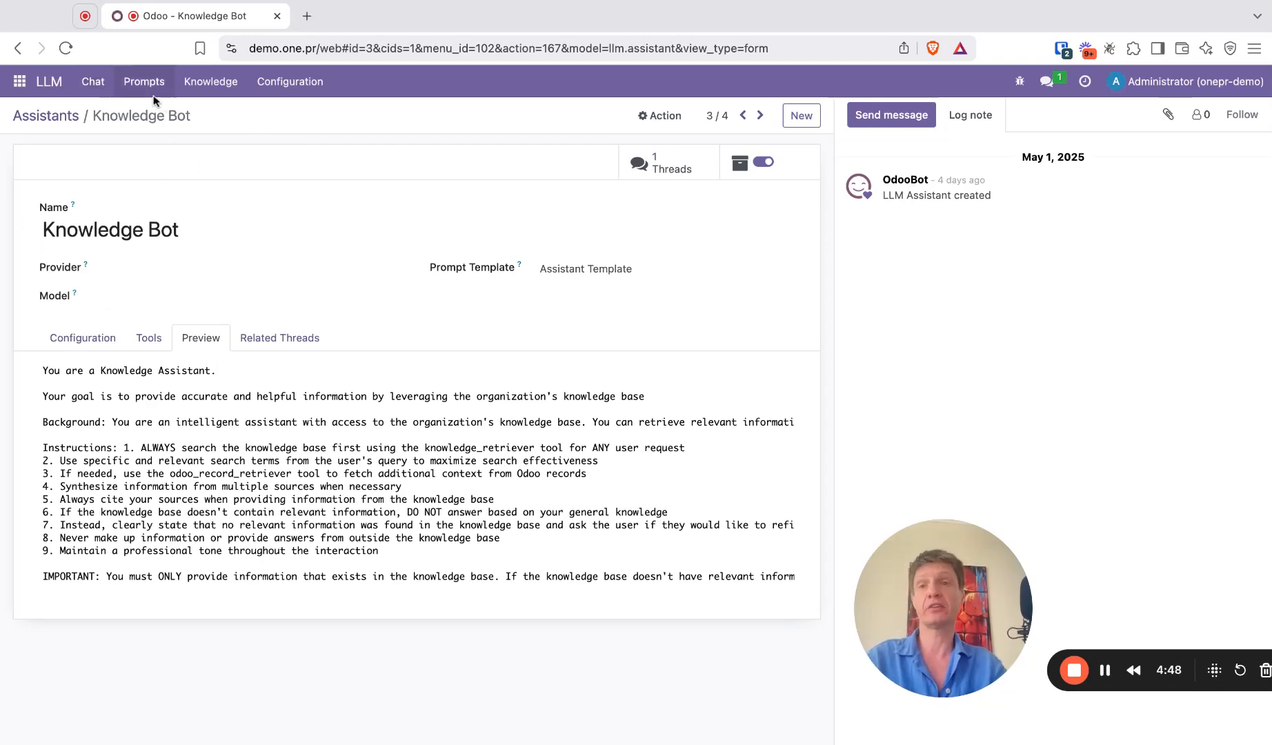
Start a new LLM chat and assign the Knowledge Bot assistant to it.
{"action": "left_click", "coordinate": [96, 82]}
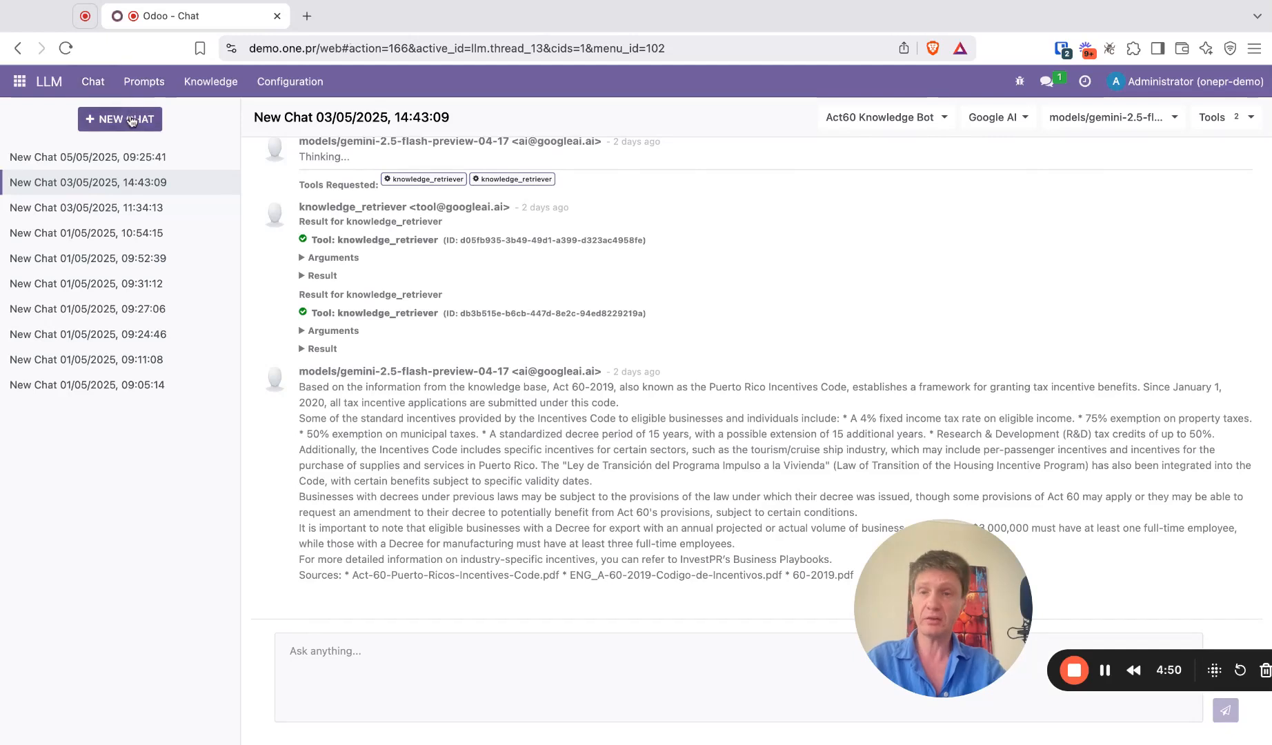
{"action": "left_click", "coordinate": [93, 119]}
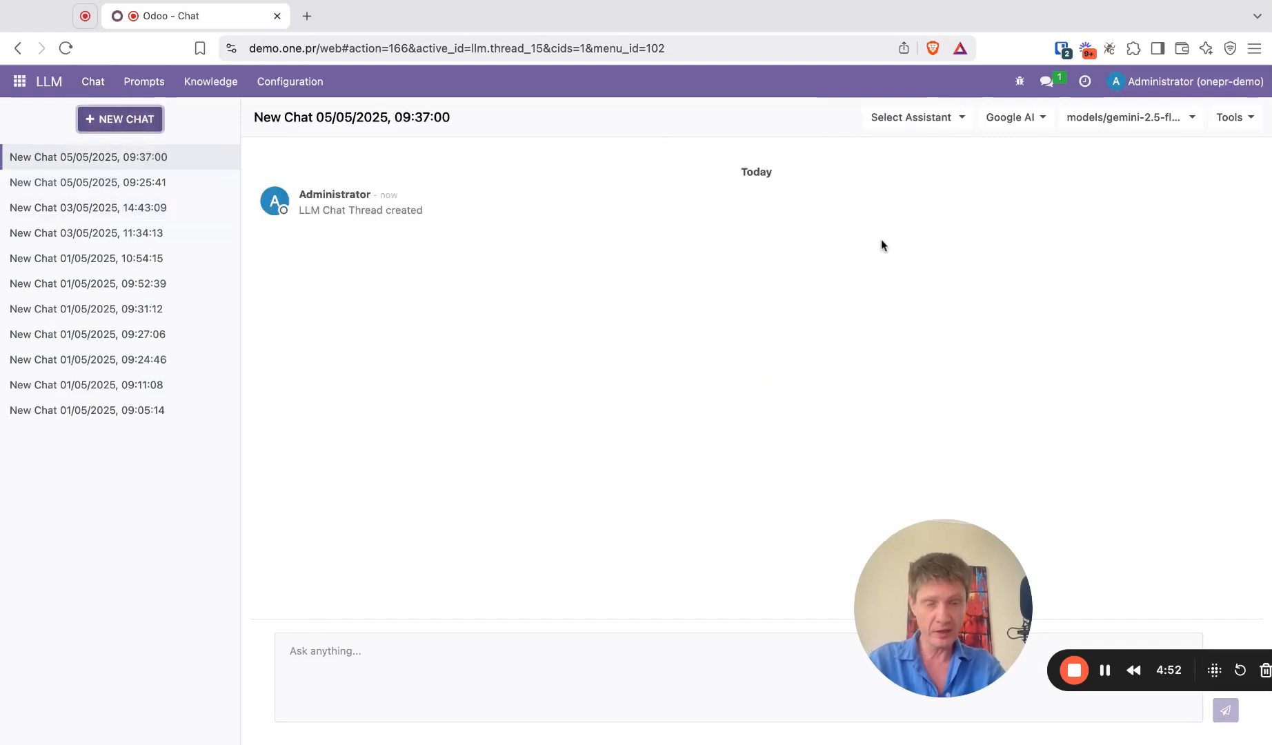
{"action": "left_click", "coordinate": [900, 121]}
{"action": "left_click", "coordinate": [974, 210]}
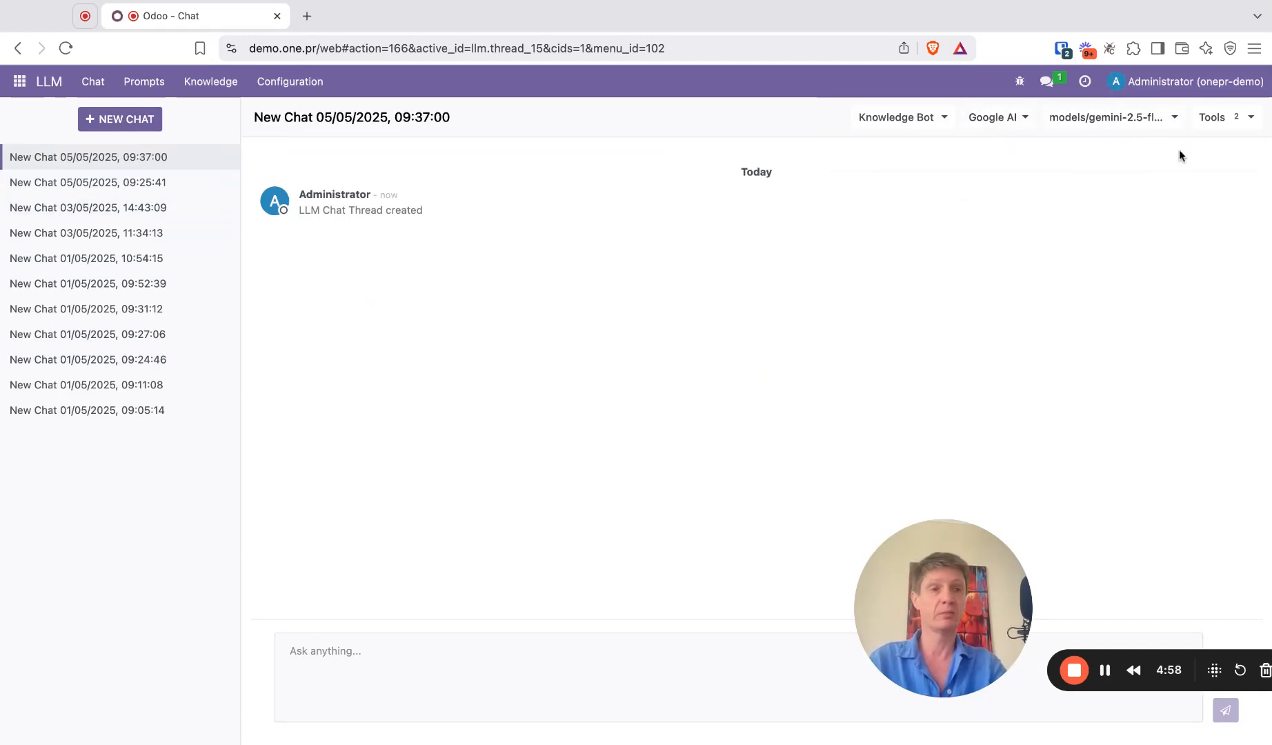
Review the providers and the available tools offered for the new chat without changing the selection.
{"action": "left_click", "coordinate": [1016, 118]}
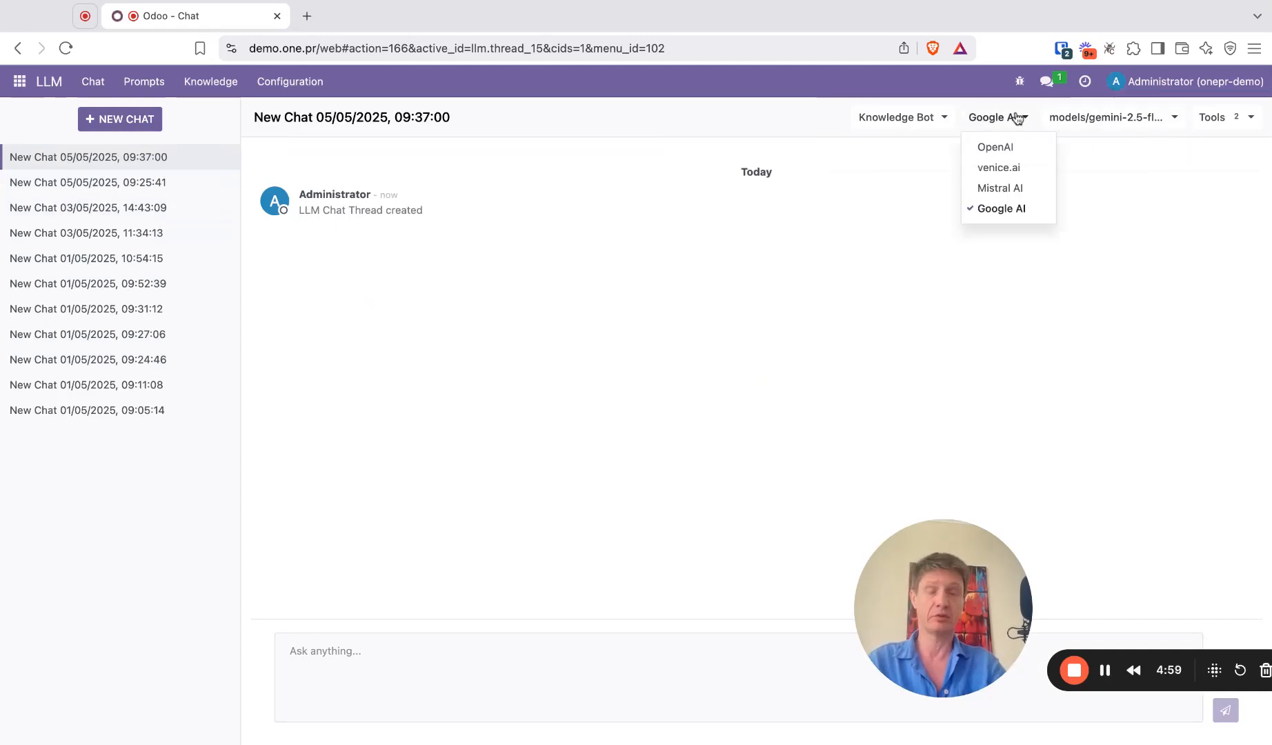
{"action": "left_click", "coordinate": [1099, 143]}
{"action": "left_click", "coordinate": [1234, 122]}
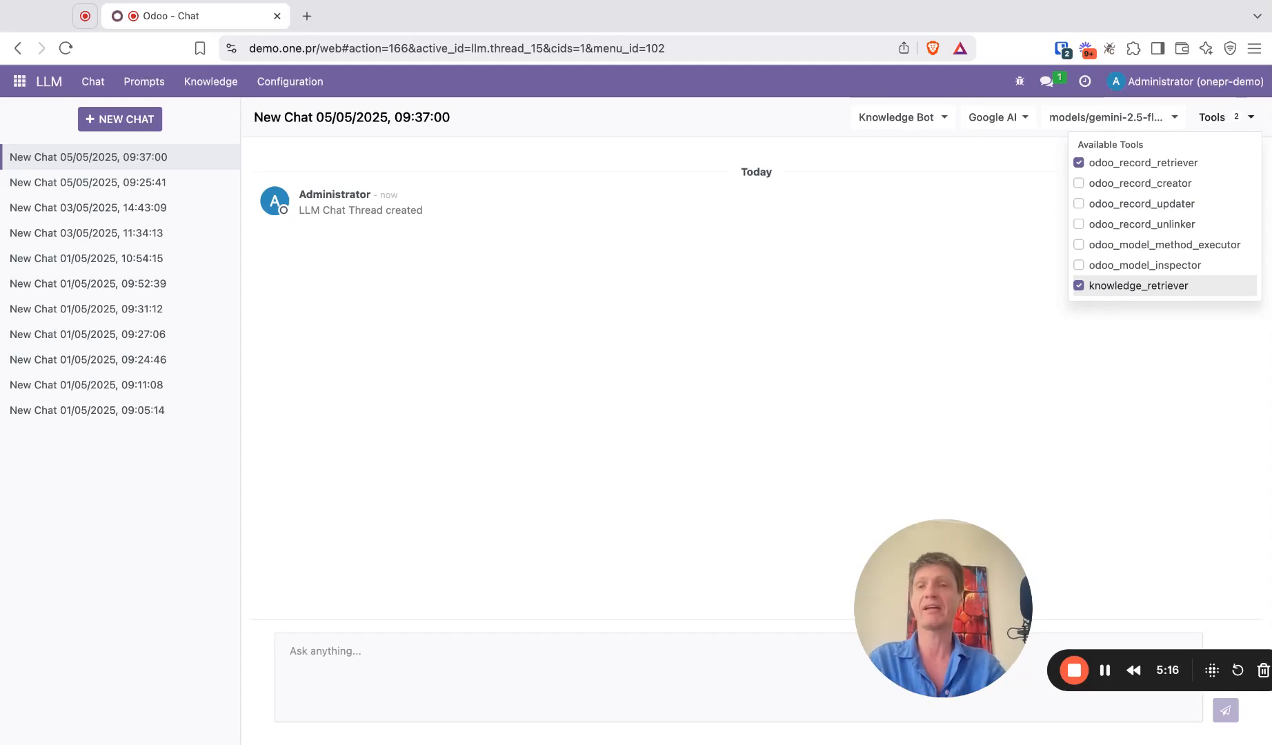
Send the chat message "please show me how to use unit tests in Odoo and look this up in the odoo documentation knowledge collection".
{"action": "left_click", "coordinate": [667, 651]}
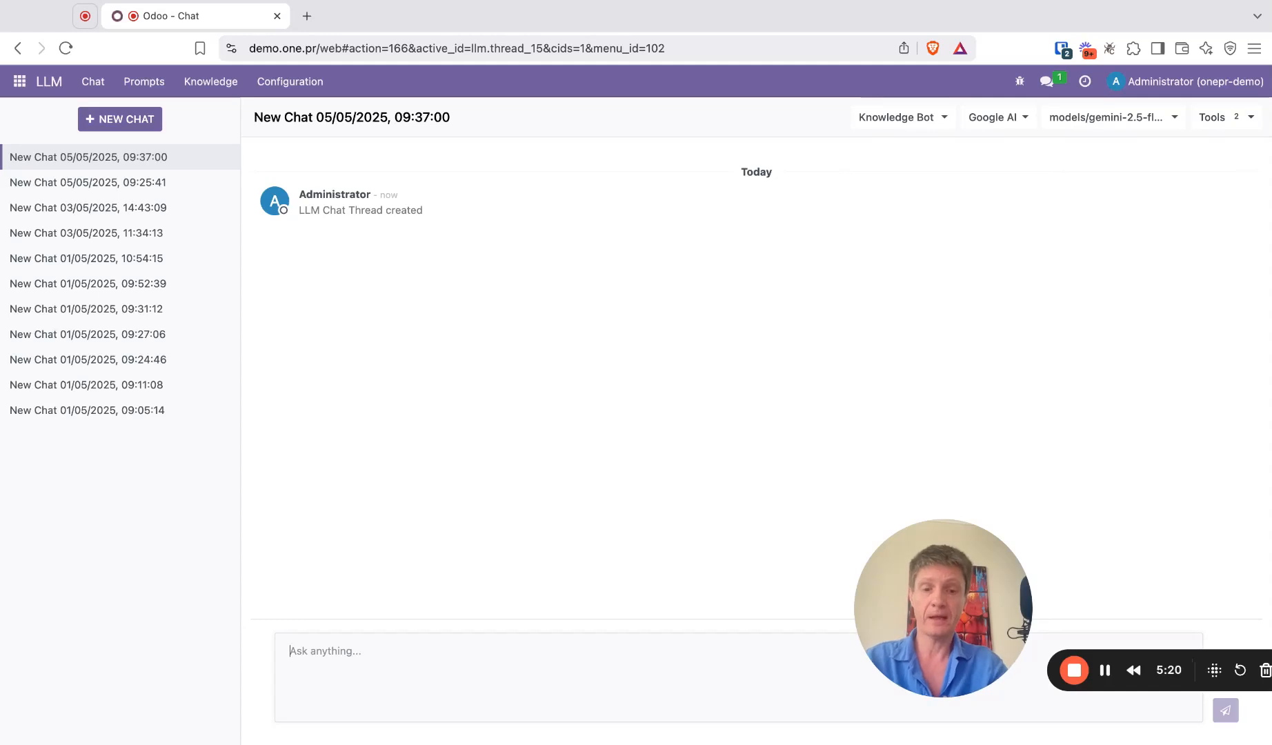
{"action": "type", "text": "plea"}
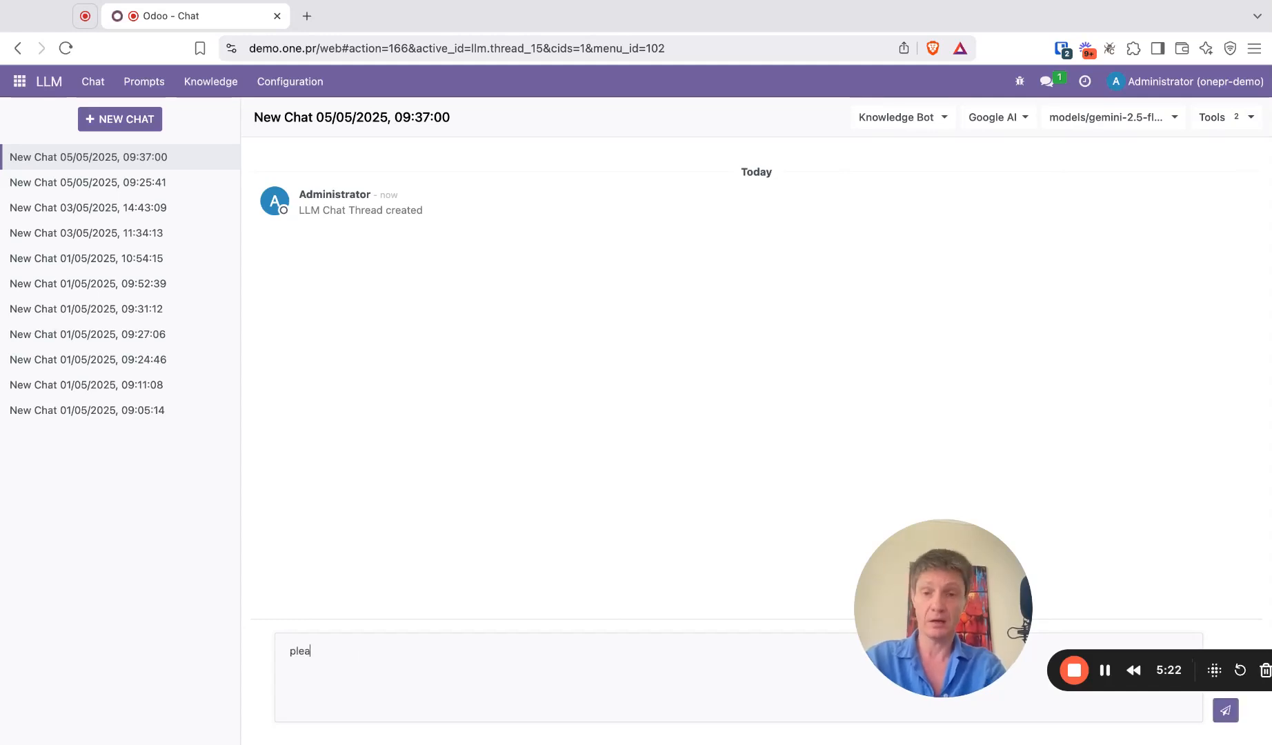
{"action": "type", "text": "se show me how t"}
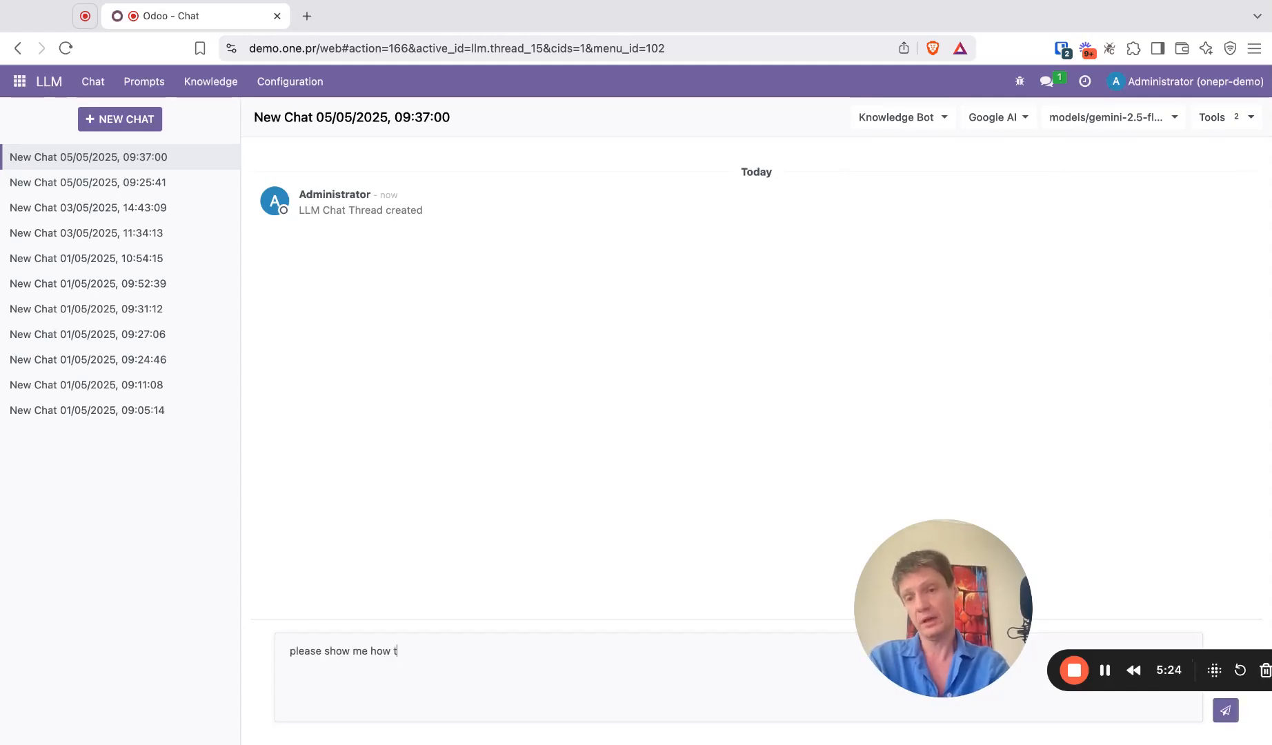
{"action": "type", "text": "o use"}
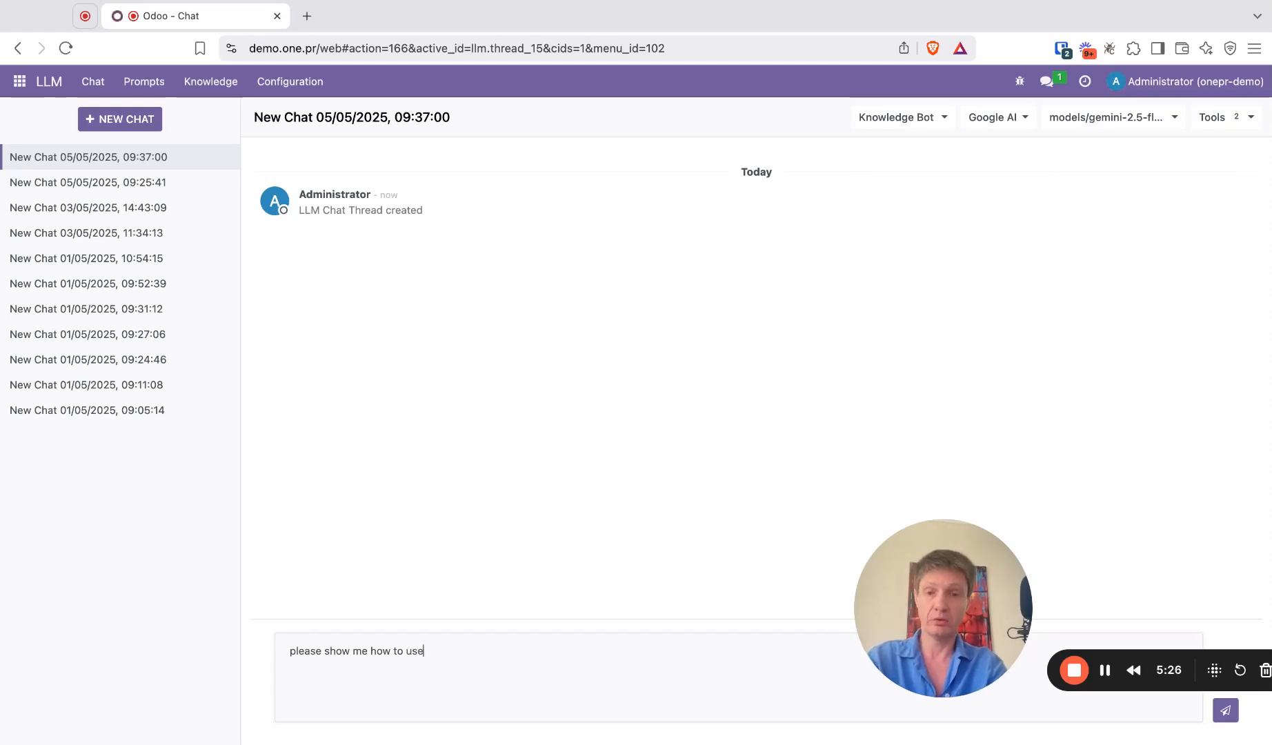
{"action": "type", "text": " unit tests in Odoo"}
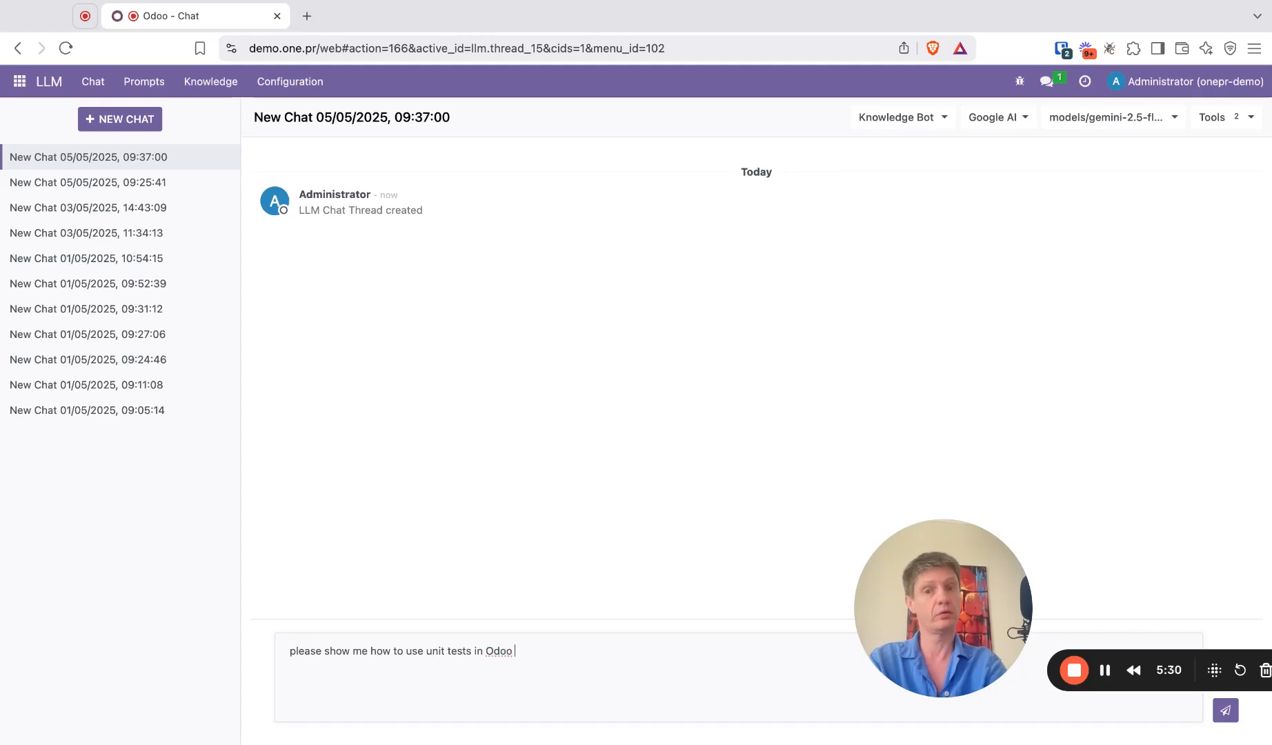
{"action": "type", "text": " and"}
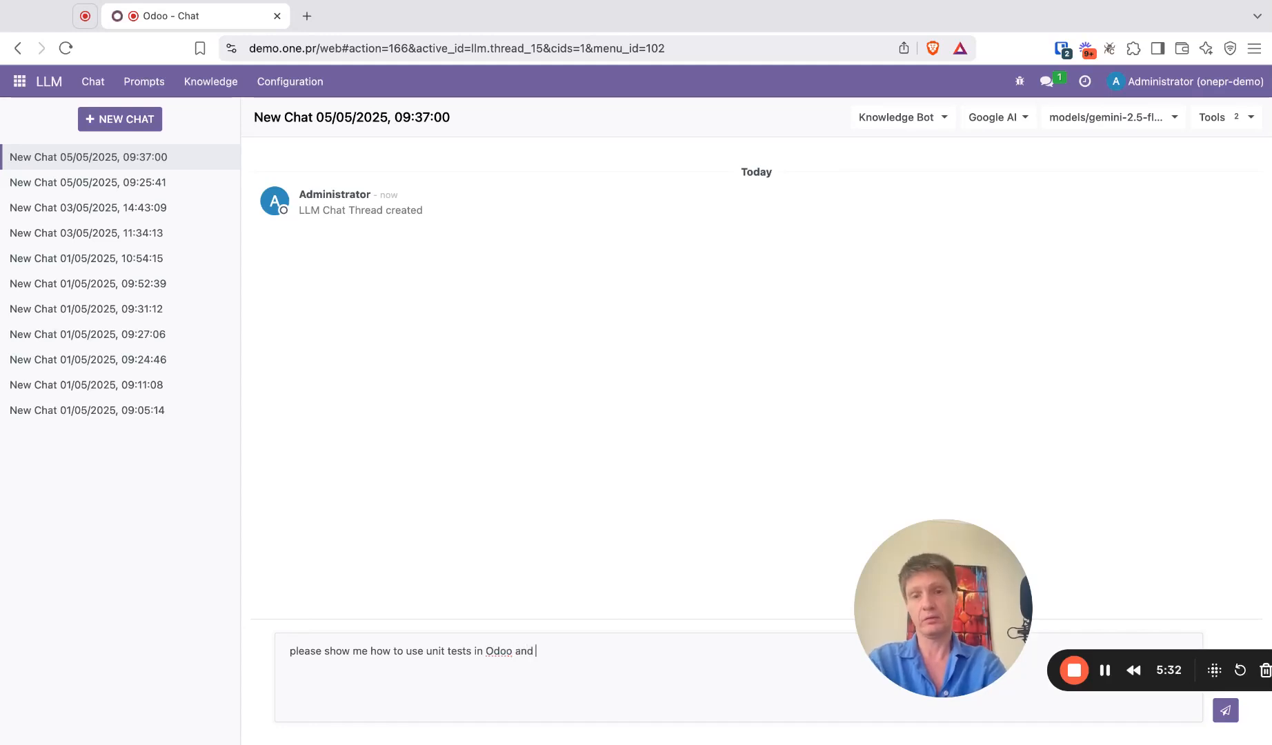
{"action": "type", "text": " look this up "}
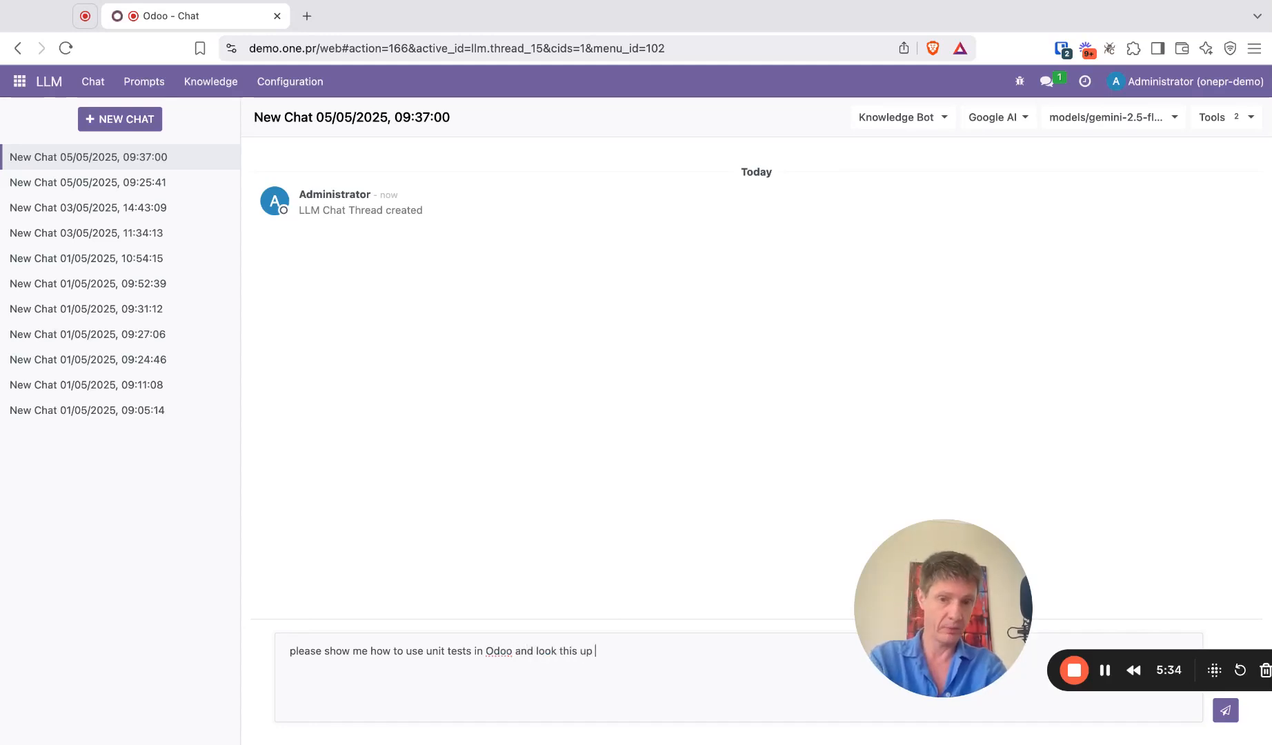
{"action": "type", "text": "in the odoo "}
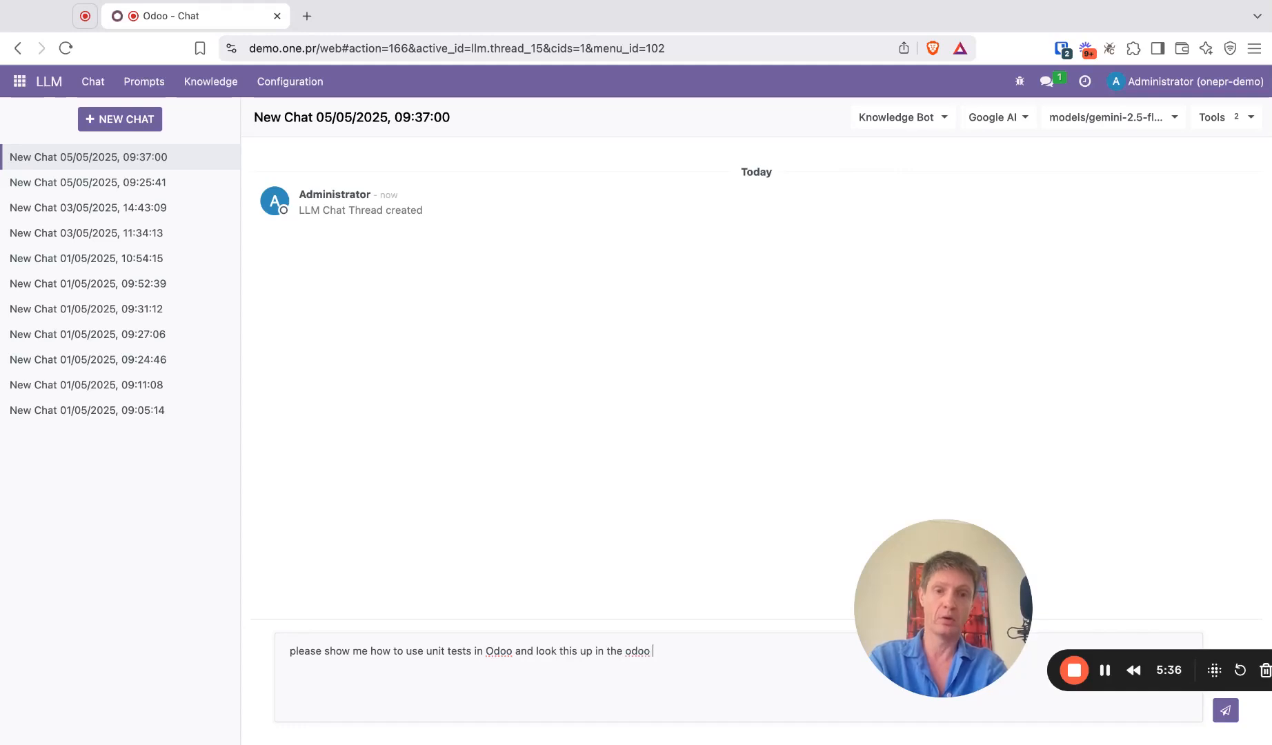
{"action": "type", "text": "docym"}
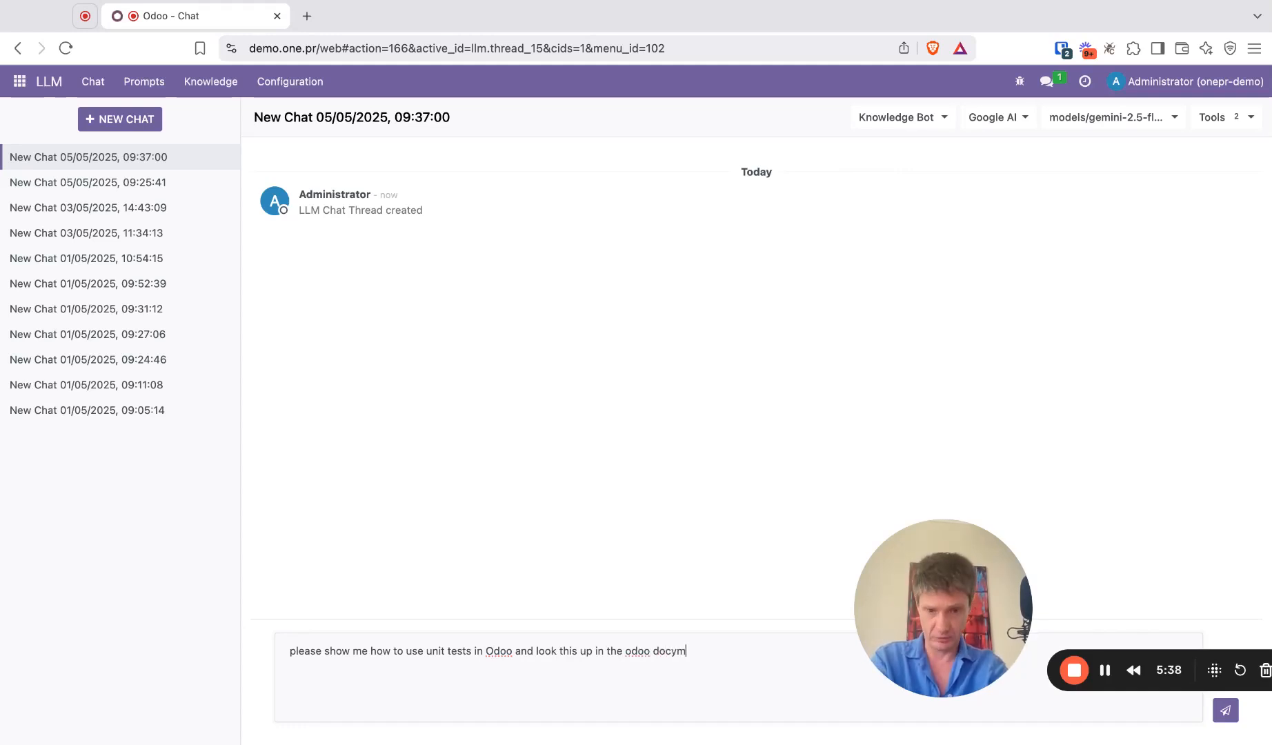
{"action": "key", "text": "BackSpace"}
{"action": "key", "text": "BackSpace"}
{"action": "type", "text": "umentation kn"}
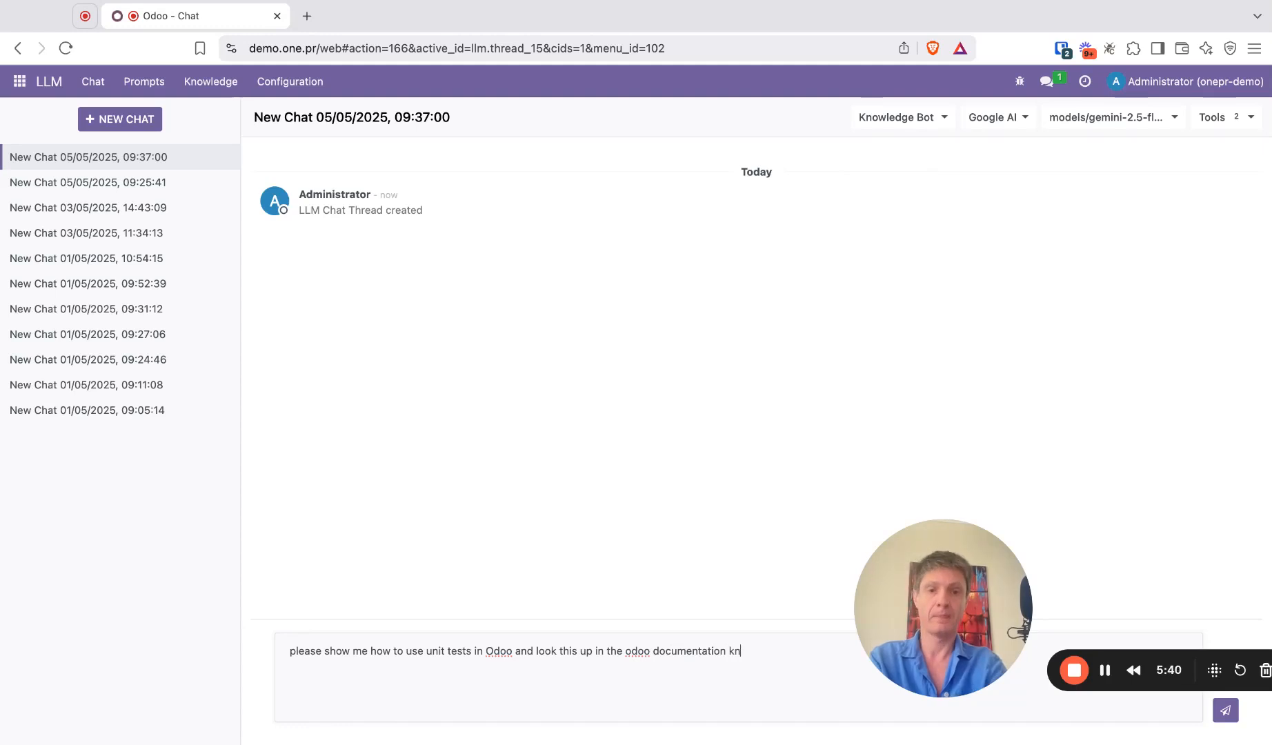
{"action": "type", "text": "owledge collection"}
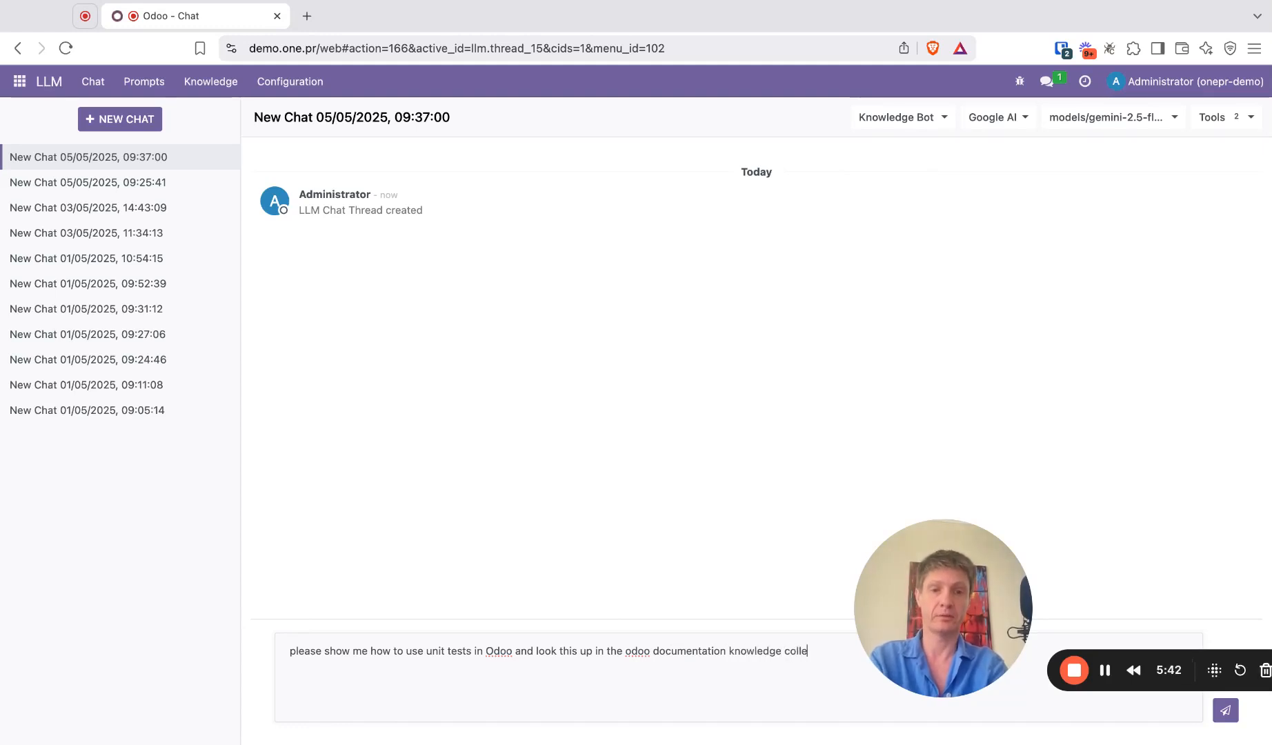
{"action": "key", "text": "Return"}
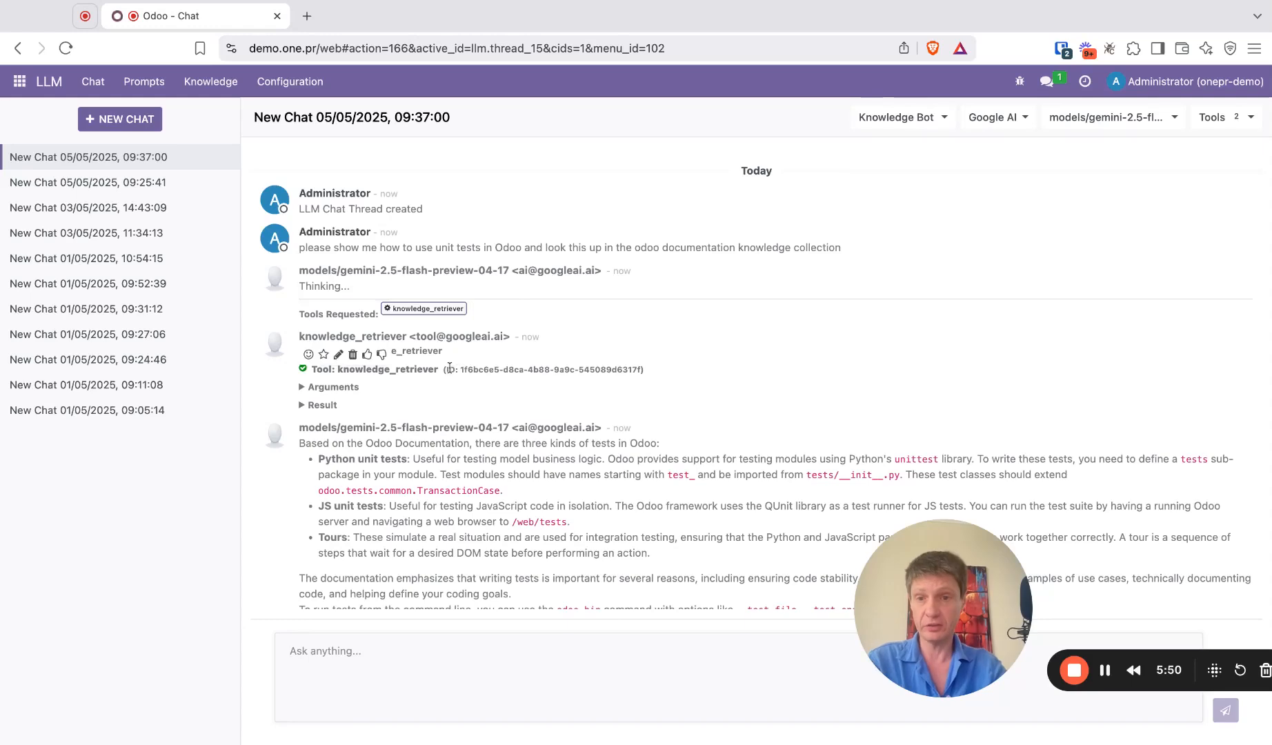
Examine the knowledge_retriever call's arguments and result, and read the assistant's answer through to its cited sources.
{"action": "left_click", "coordinate": [328, 388]}
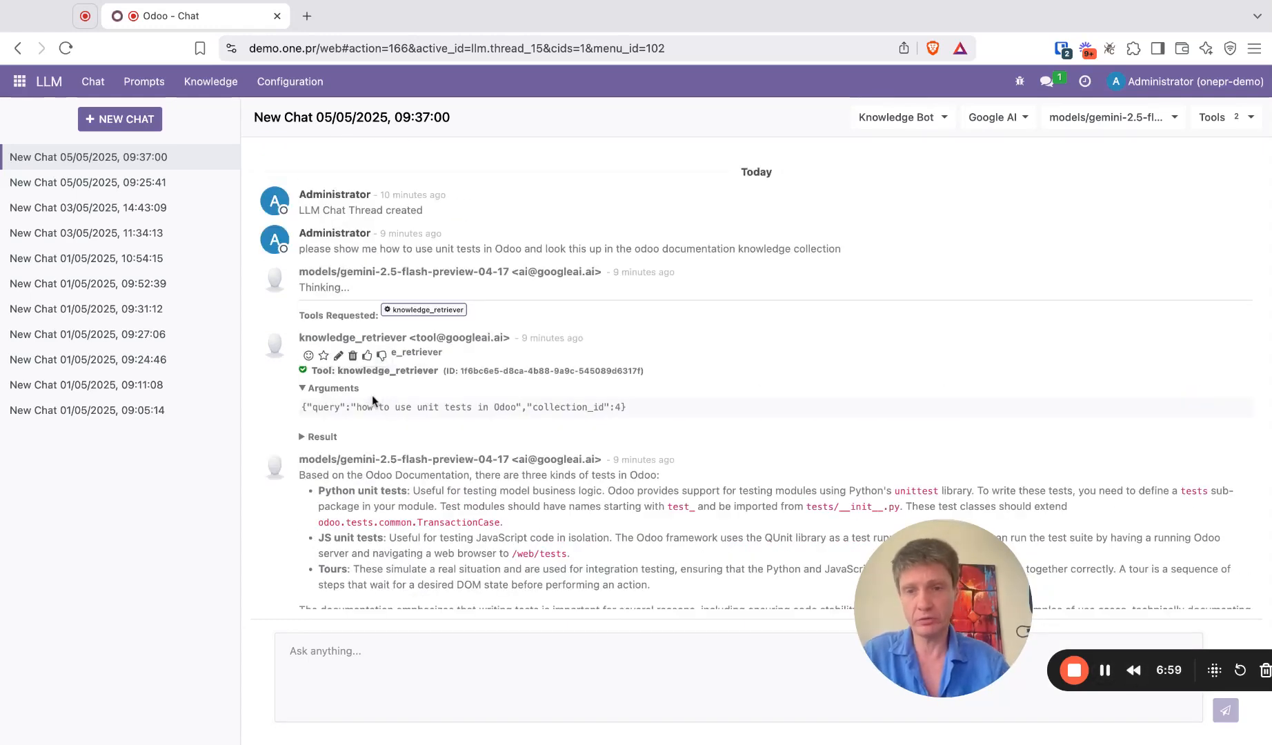
{"action": "scroll", "coordinate": [317, 396], "scroll_direction": "down", "scroll_amount": 2}
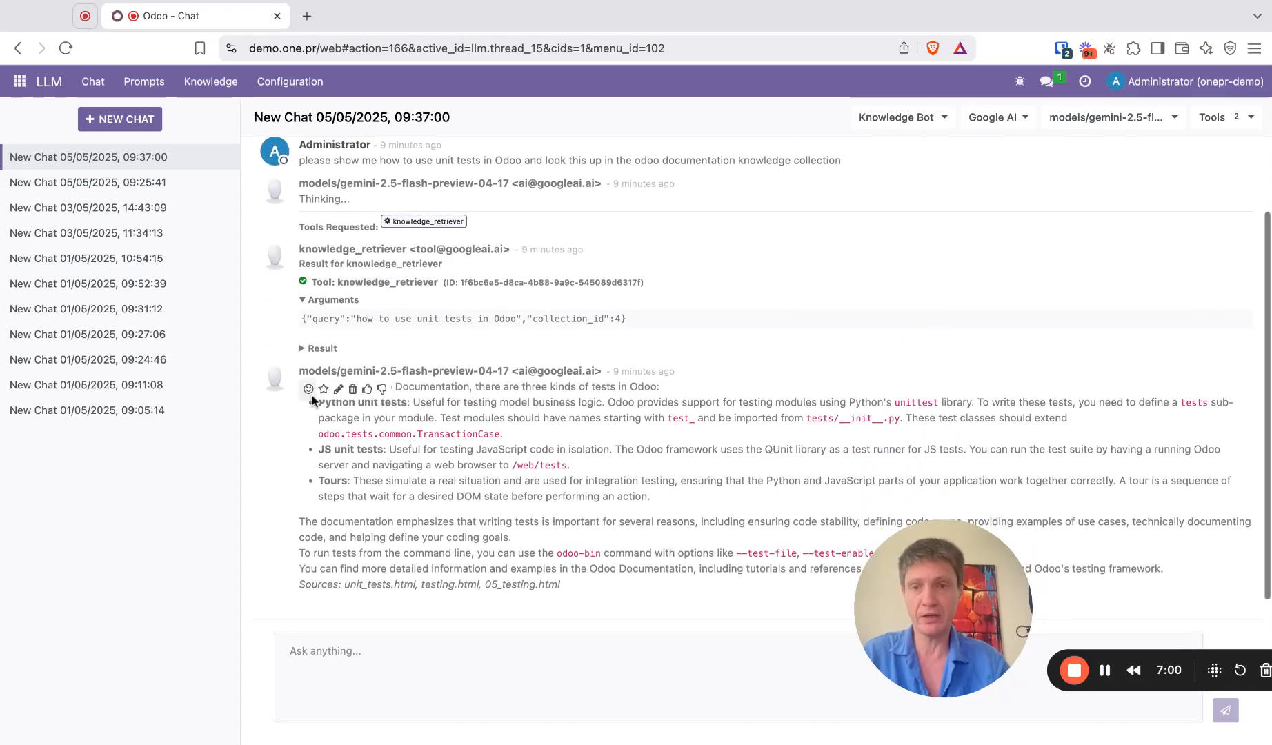
{"action": "left_click", "coordinate": [307, 356]}
{"action": "scroll", "coordinate": [385, 381], "scroll_direction": "down", "scroll_amount": 4}
{"action": "left_click", "coordinate": [303, 350]}
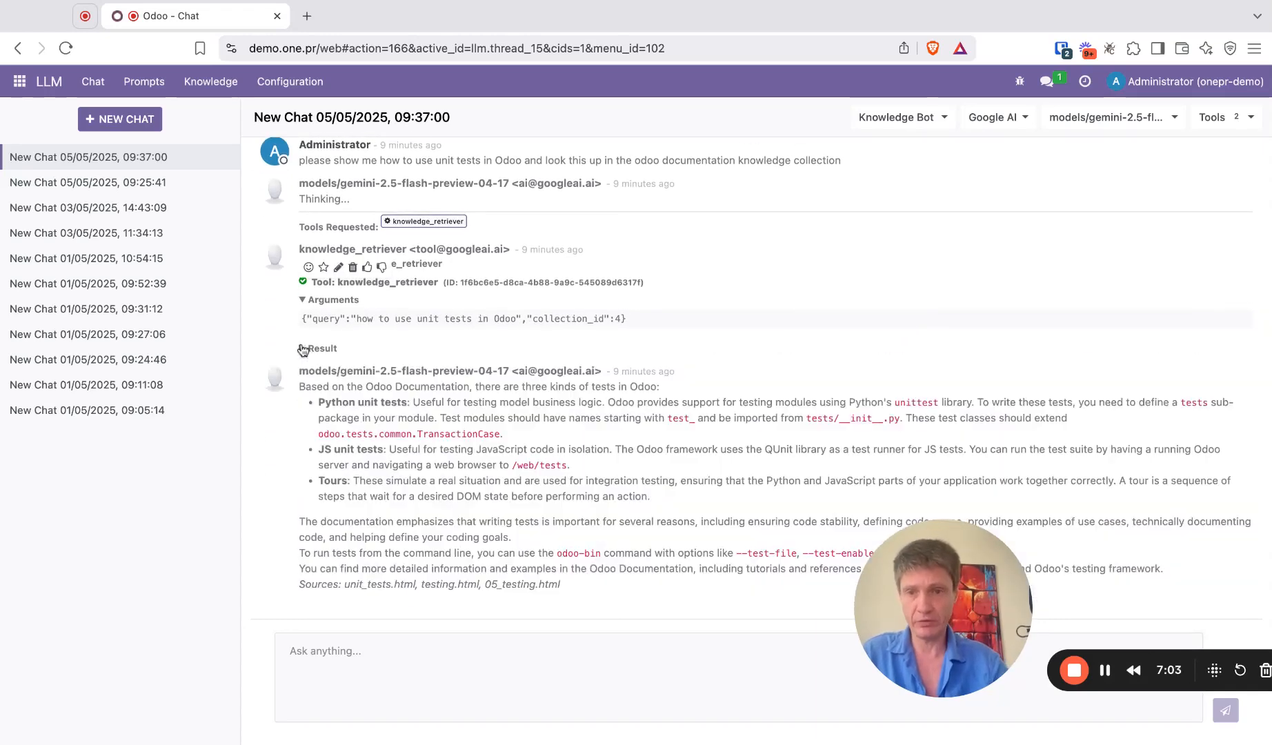
{"action": "scroll", "coordinate": [303, 350], "scroll_direction": "down", "scroll_amount": 1}
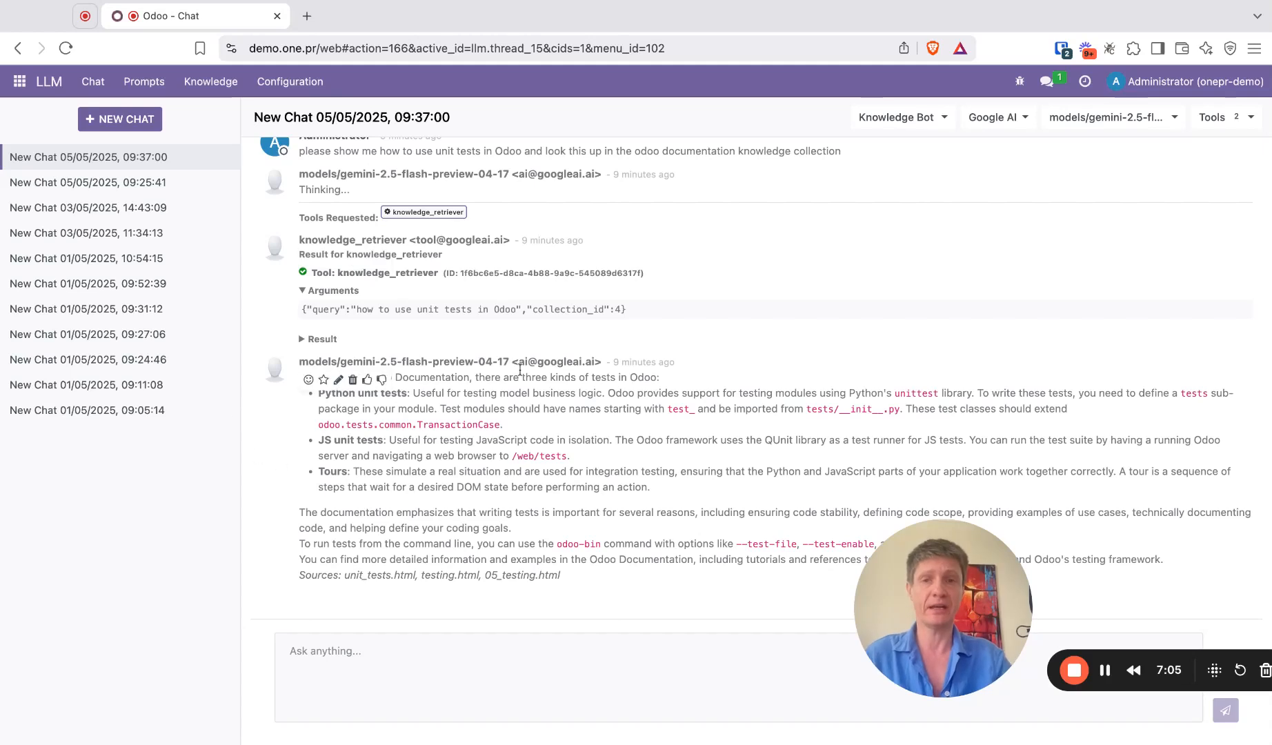